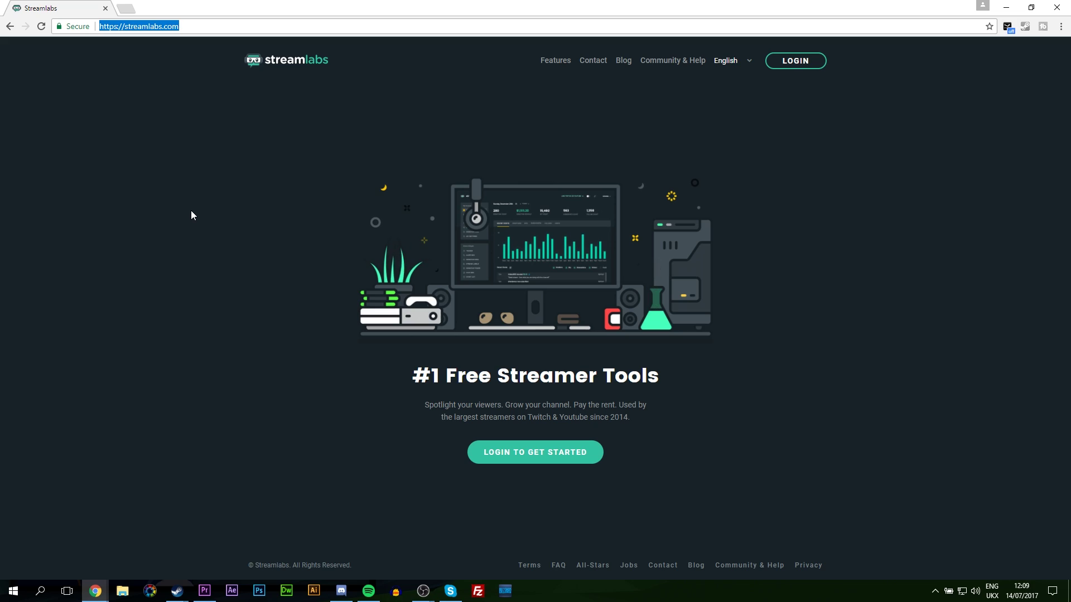
Sign in to Streamlabs through Connect with Twitch to open the streamer dashboard.
{"action": "left_click", "coordinate": [891, 91]}
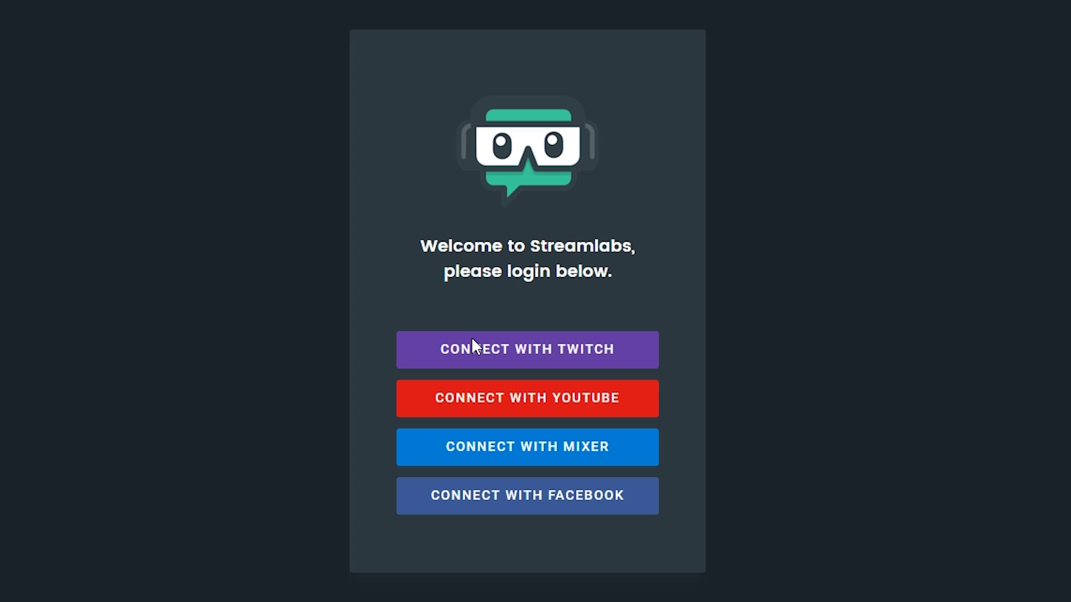
{"action": "left_click", "coordinate": [472, 339]}
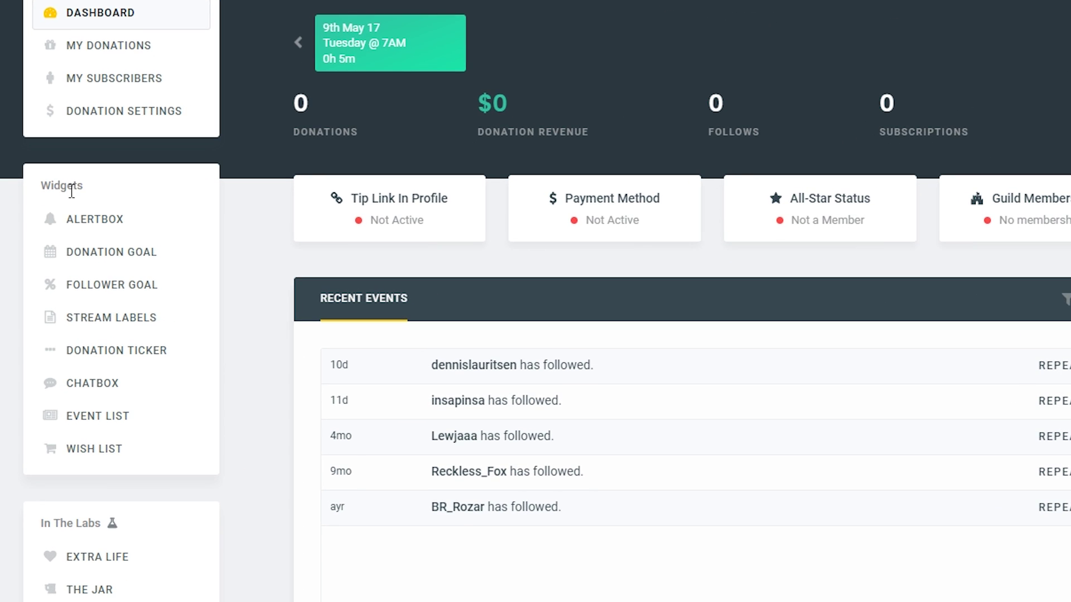
Open the Alertbox widget on its Bits tab and look over the Bits Alerts and Layout settings.
{"action": "left_click", "coordinate": [92, 230]}
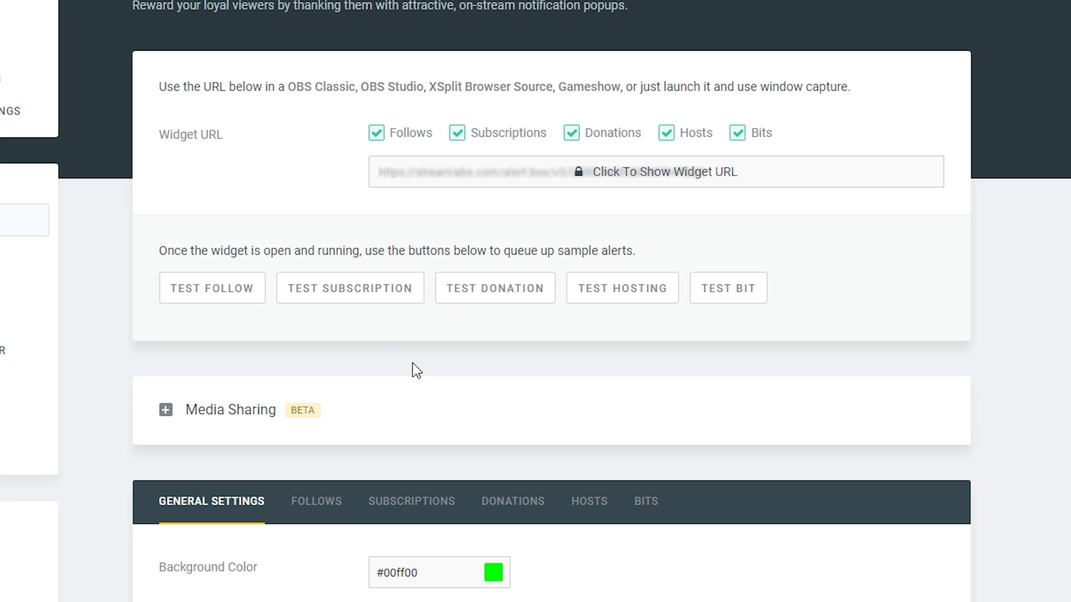
{"action": "left_click", "coordinate": [652, 503]}
{"action": "scroll", "coordinate": [919, 342], "scroll_direction": "down", "scroll_amount": 5}
{"action": "scroll", "coordinate": [981, 343], "scroll_direction": "down", "scroll_amount": 4}
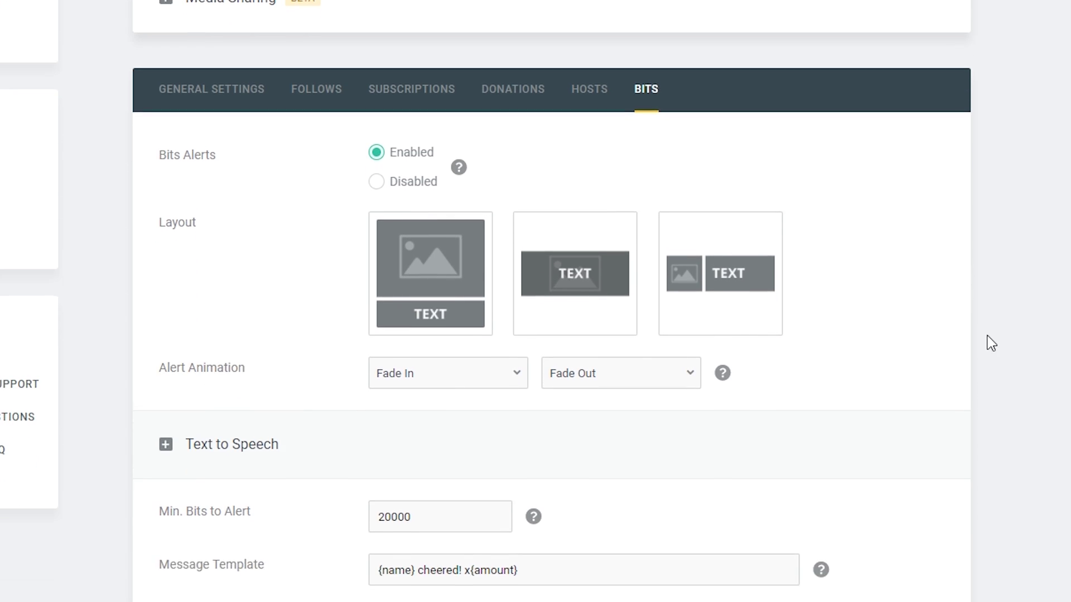
{"action": "scroll", "coordinate": [987, 363], "scroll_direction": "up", "scroll_amount": 1}
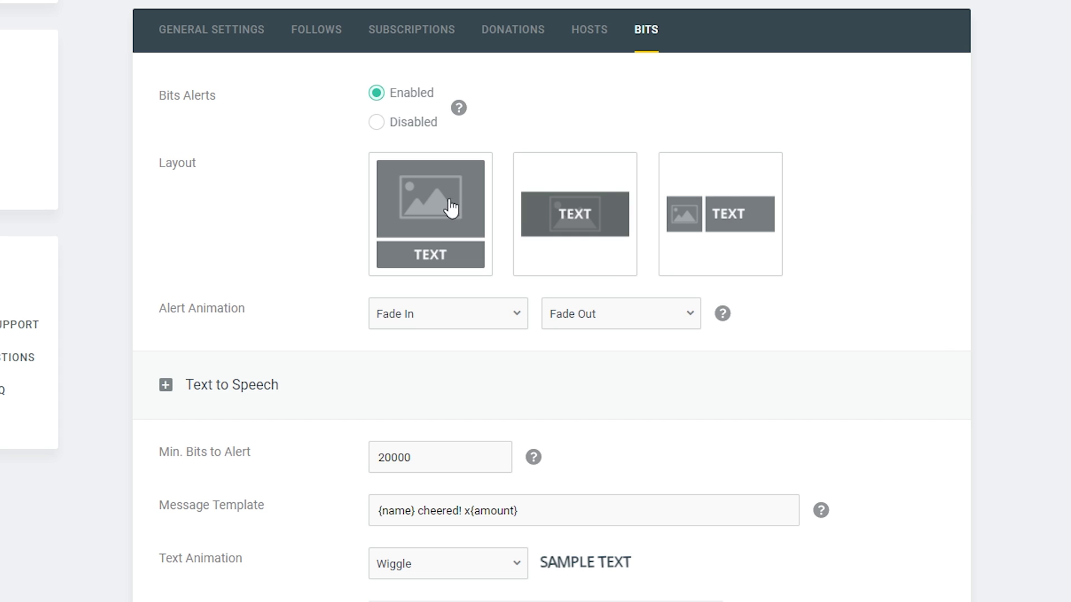
{"action": "left_click_drag", "start_coordinate": [153, 93], "coordinate": [218, 96]}
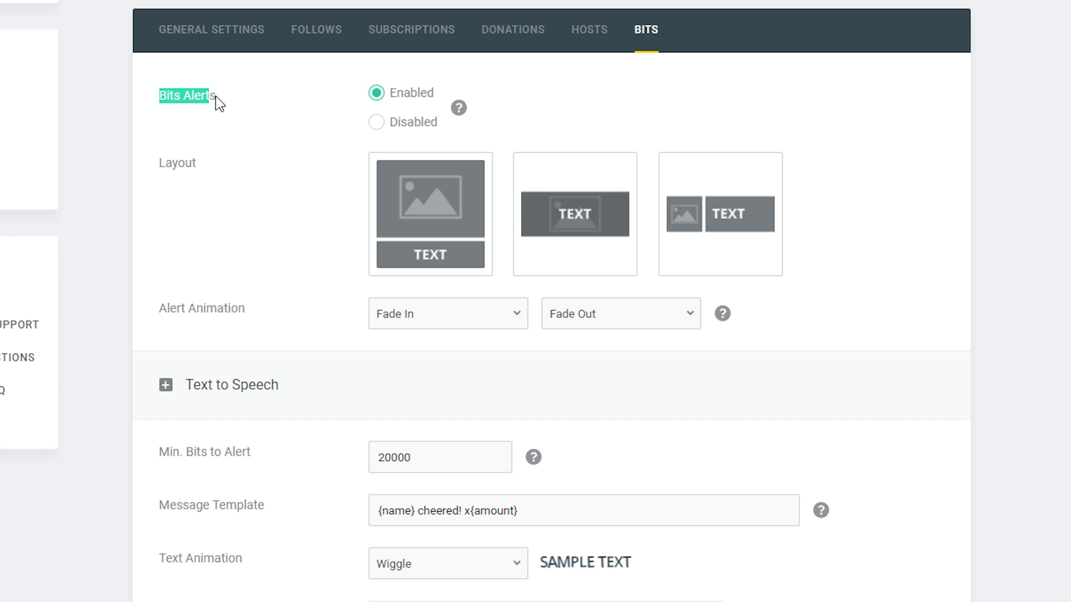
{"action": "left_click", "coordinate": [218, 96]}
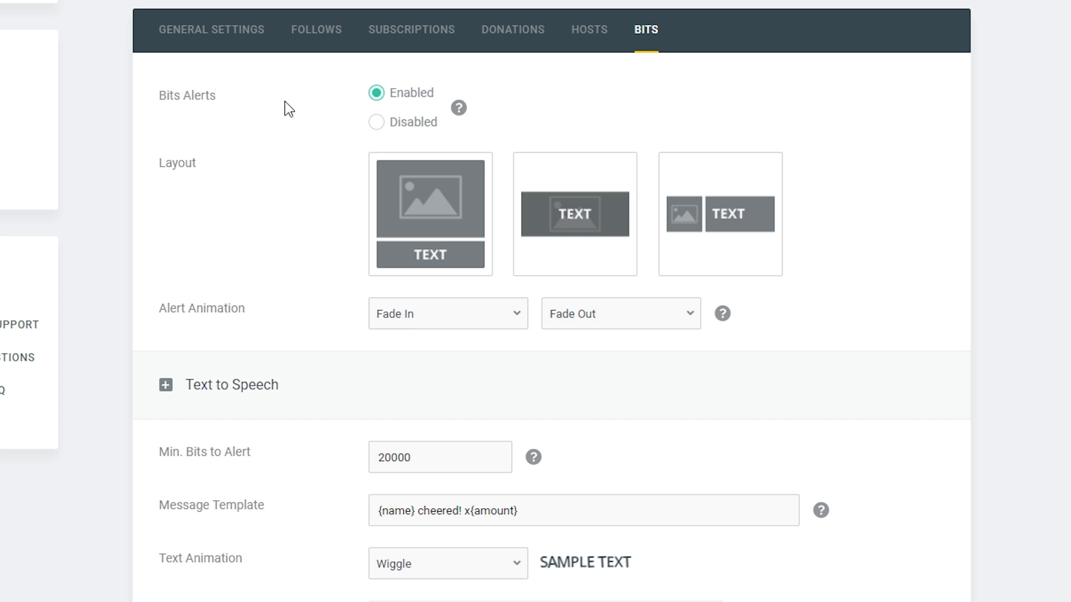
{"action": "left_click_drag", "start_coordinate": [221, 173], "coordinate": [158, 167]}
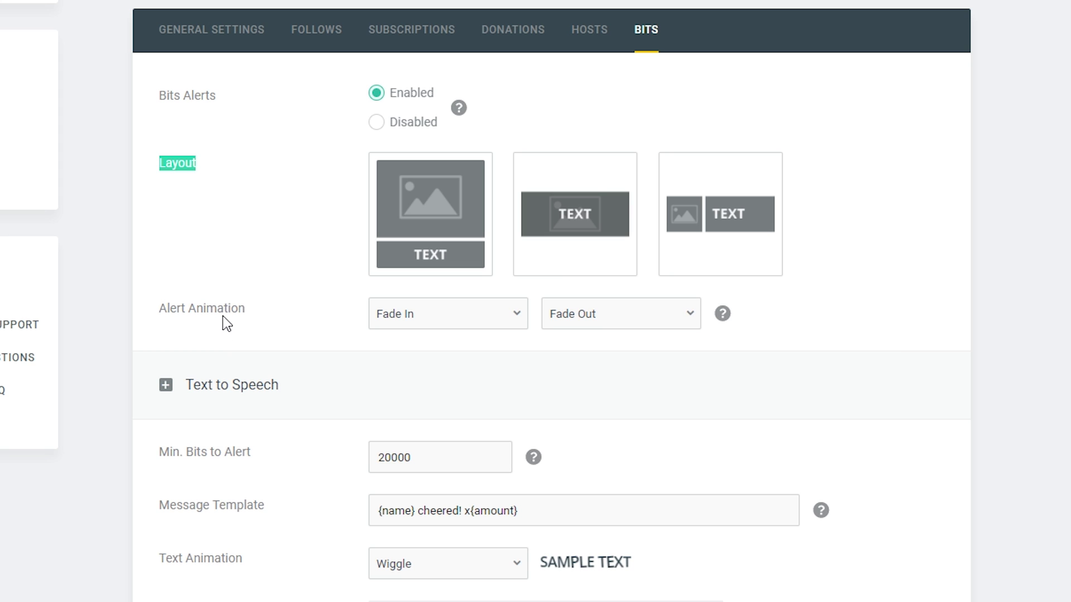
Review the Alert Animation choices, keeping Fade In.
{"action": "left_click", "coordinate": [454, 319]}
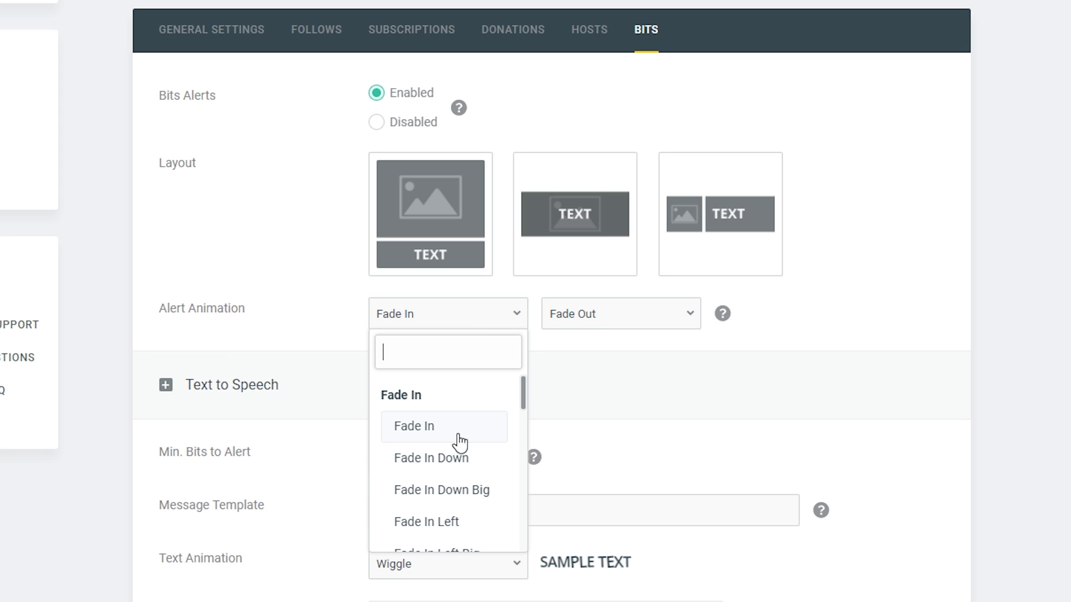
{"action": "scroll", "coordinate": [453, 441], "scroll_direction": "down", "scroll_amount": 10}
{"action": "scroll", "coordinate": [451, 454], "scroll_direction": "down", "scroll_amount": 3}
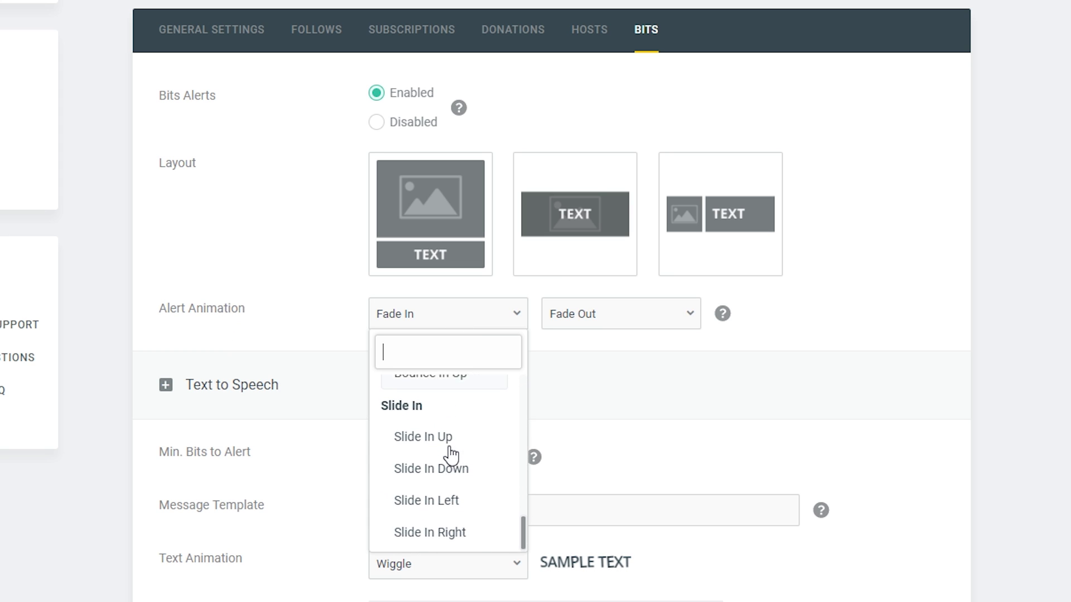
{"action": "scroll", "coordinate": [452, 454], "scroll_direction": "up", "scroll_amount": 8}
{"action": "scroll", "coordinate": [451, 454], "scroll_direction": "up", "scroll_amount": 3}
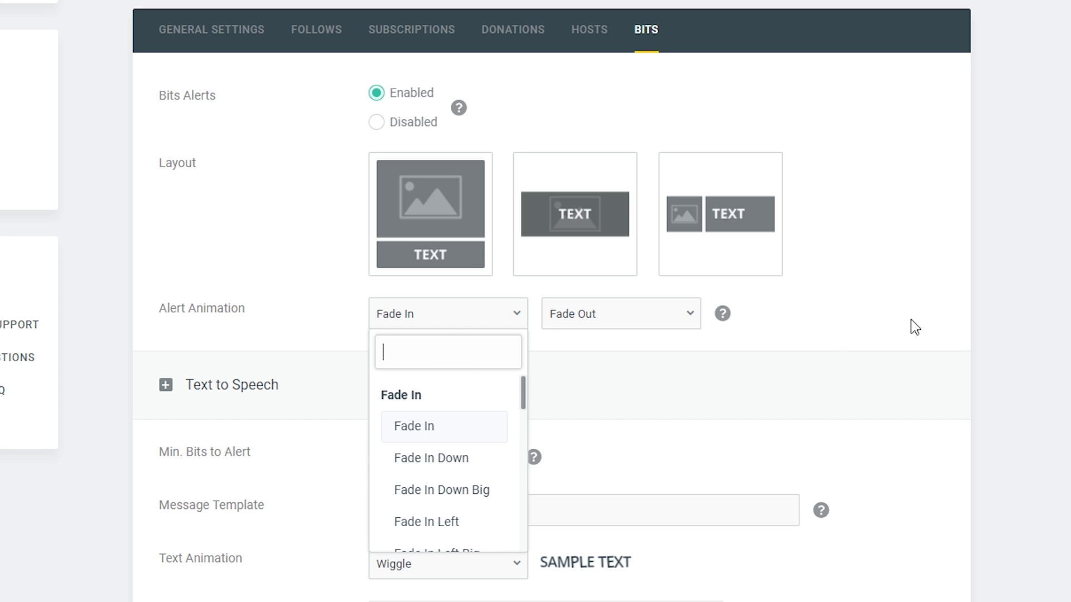
{"action": "left_click", "coordinate": [911, 325]}
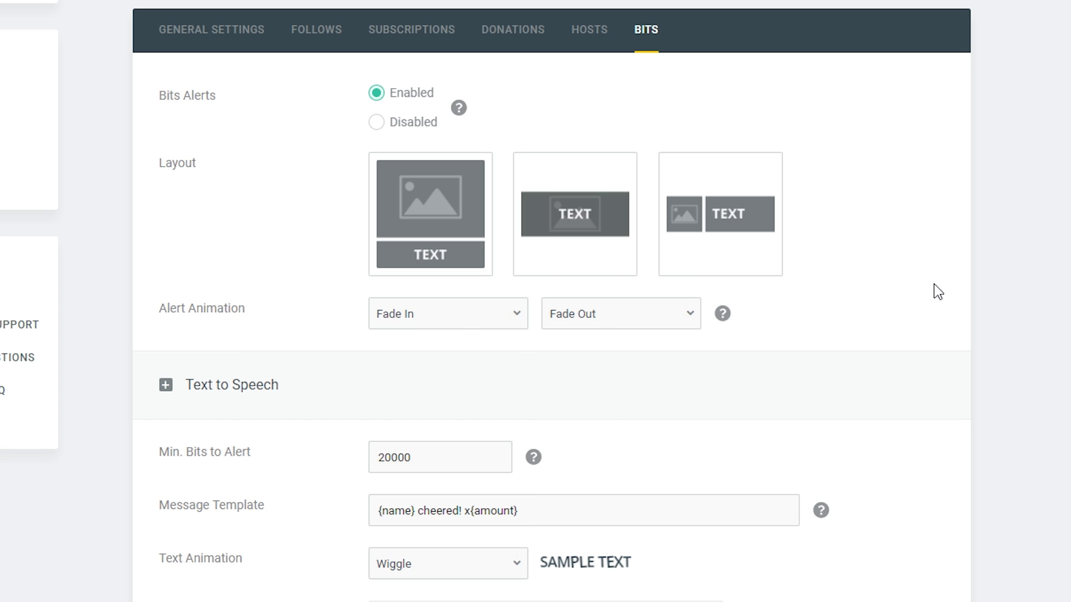
{"action": "scroll", "coordinate": [951, 241], "scroll_direction": "down", "scroll_amount": 3}
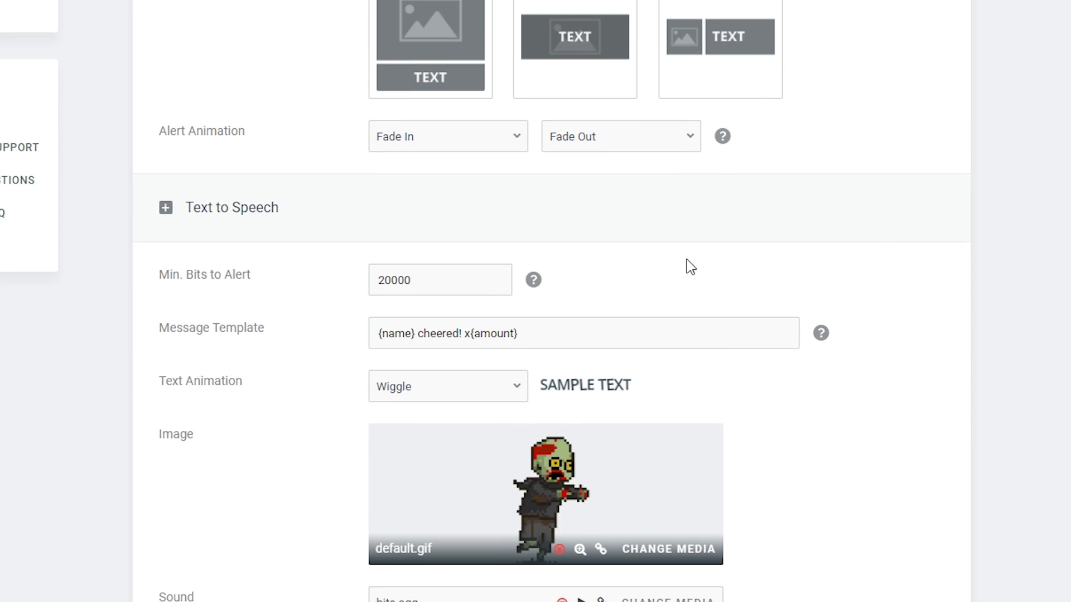
Enable text to speech for Bits alerts with a 150-bit minimum and the English (auto) voice.
{"action": "left_click", "coordinate": [241, 201]}
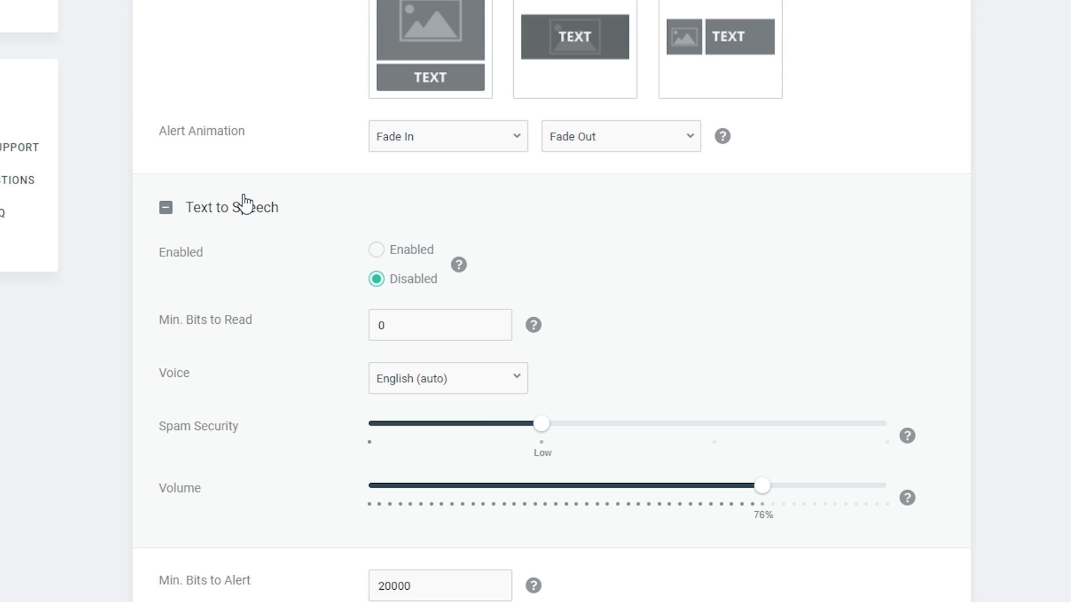
{"action": "left_click", "coordinate": [376, 250]}
{"action": "left_click", "coordinate": [390, 320]}
{"action": "type", "text": "15"}
{"action": "left_click", "coordinate": [411, 381]}
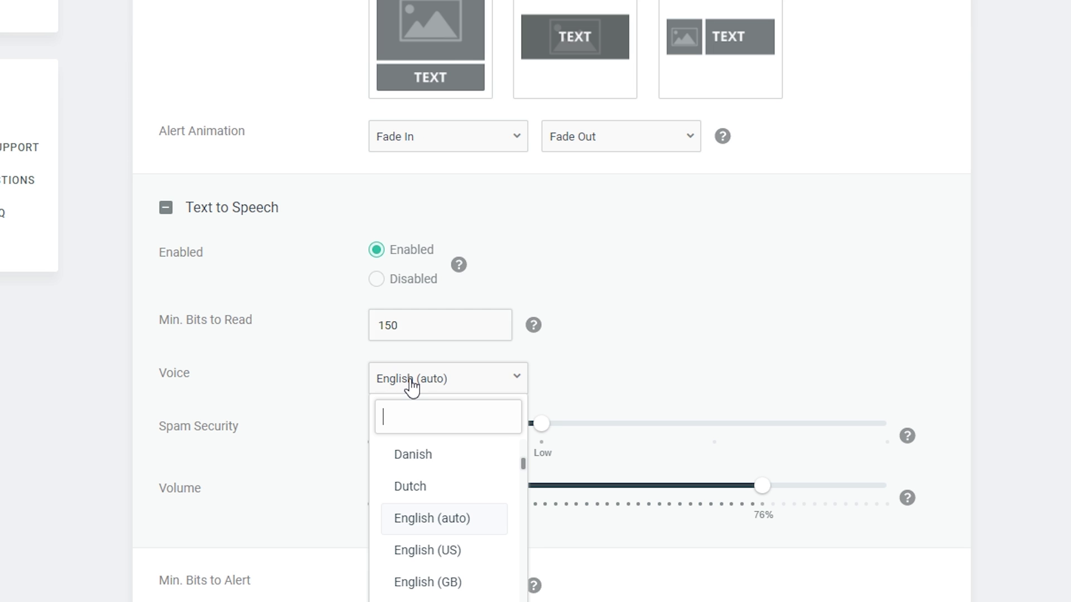
{"action": "left_click", "coordinate": [444, 523]}
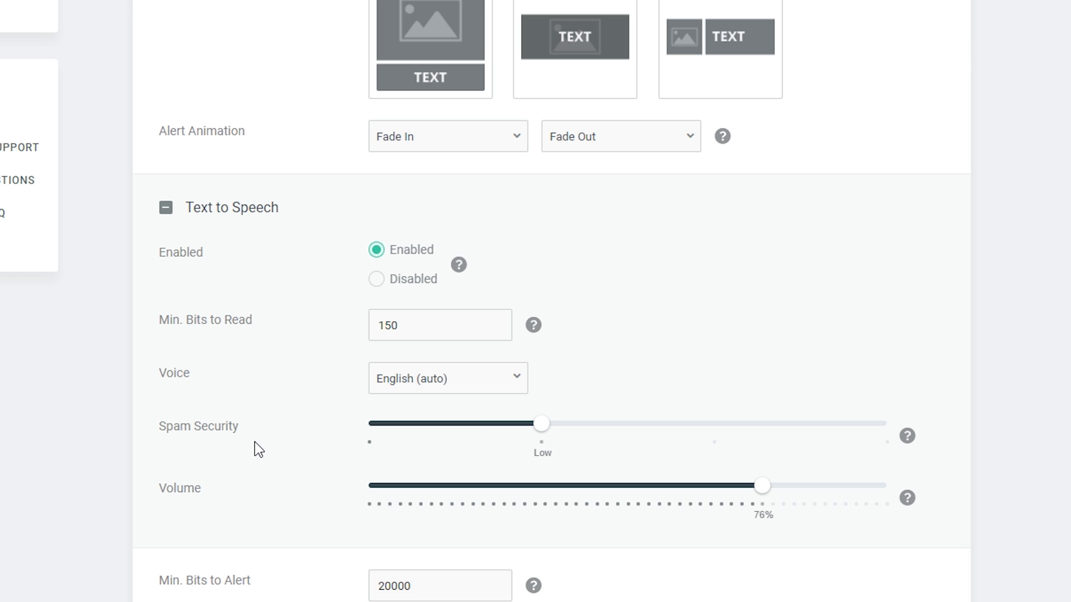
{"action": "mouse_move", "coordinate": [541, 438]}
{"action": "left_mouse_down"}
{"action": "mouse_move", "coordinate": [394, 437]}
{"action": "mouse_move", "coordinate": [958, 427]}
{"action": "mouse_move", "coordinate": [544, 428]}
{"action": "left_mouse_up"}
Lower Min. Bits to Alert from 20000 to 0 so every cheer triggers an alert.
{"action": "left_click", "coordinate": [259, 208]}
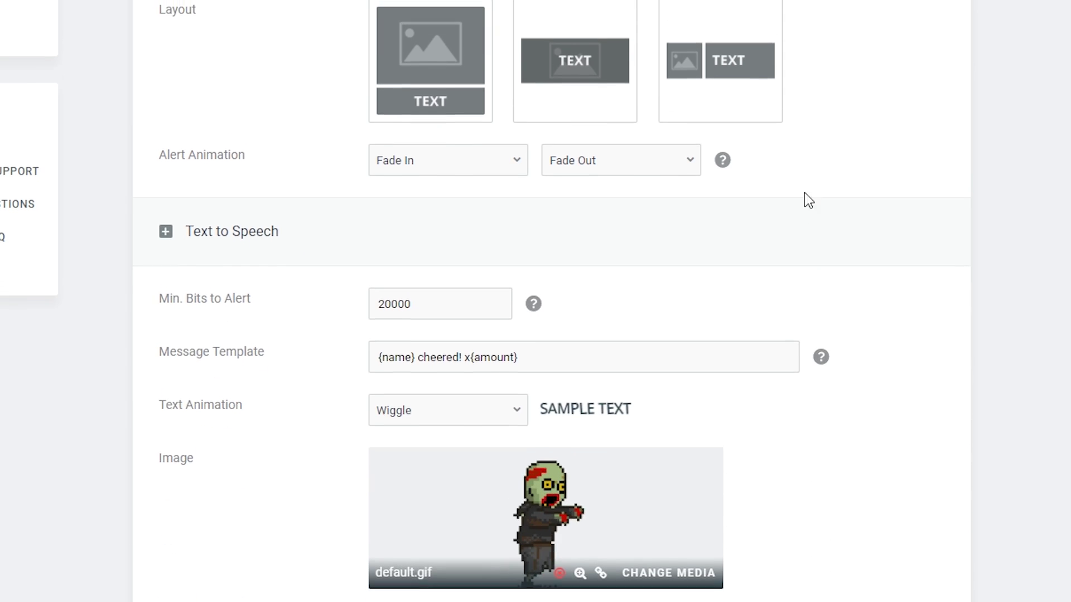
{"action": "scroll", "coordinate": [809, 223], "scroll_direction": "down", "scroll_amount": 4}
{"action": "scroll", "coordinate": [670, 279], "scroll_direction": "up", "scroll_amount": 2}
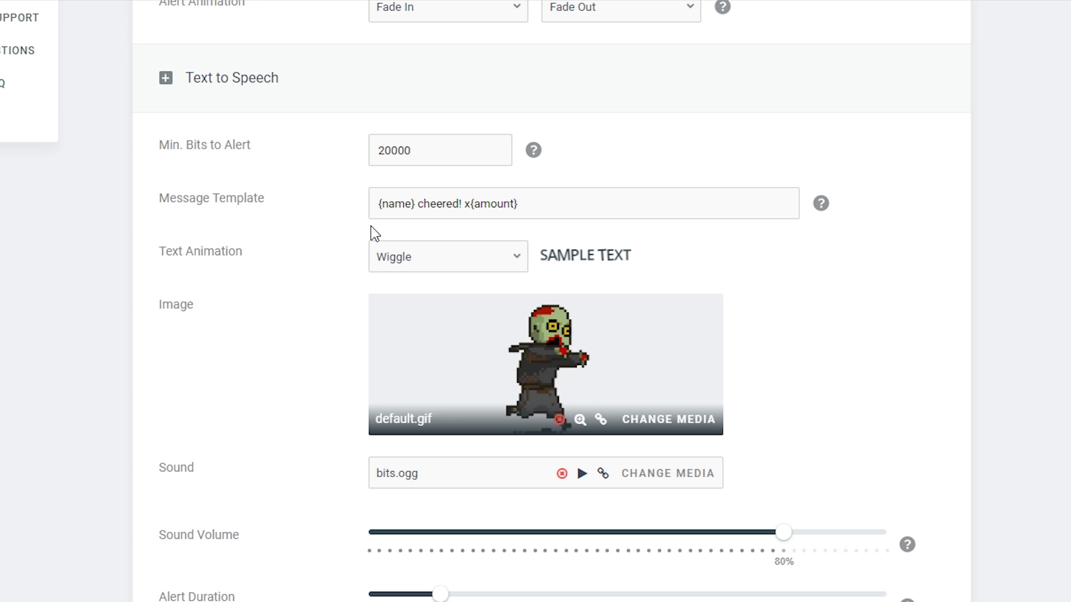
{"action": "double_click", "coordinate": [394, 151]}
{"action": "type", "text": "0"}
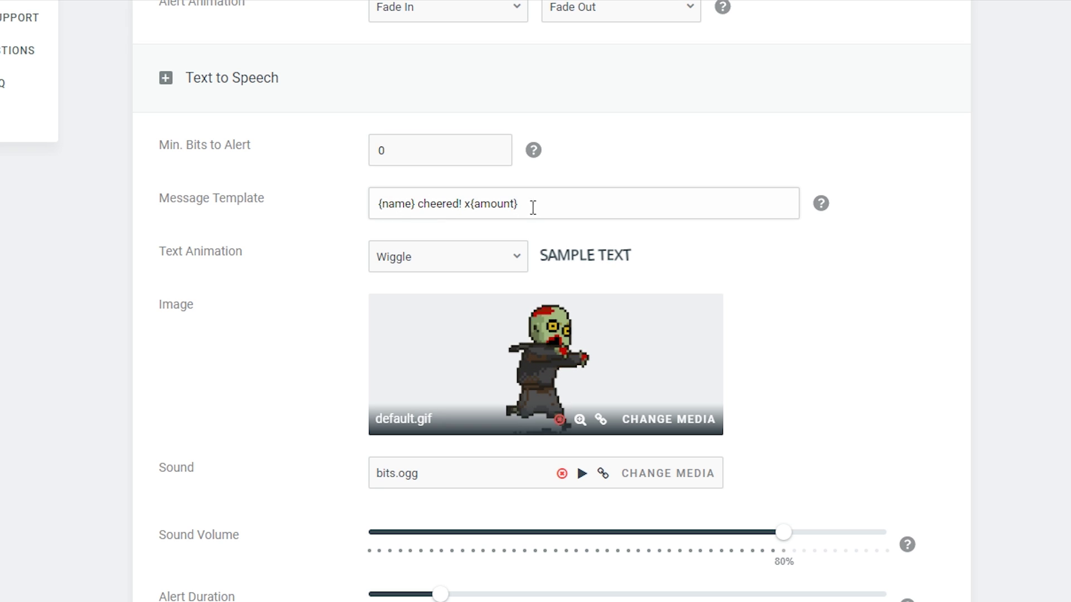
Highlight the {name} and {amount} placeholders in the message template and its sample preview.
{"action": "left_click_drag", "start_coordinate": [533, 208], "coordinate": [402, 205]}
{"action": "double_click", "coordinate": [396, 204]}
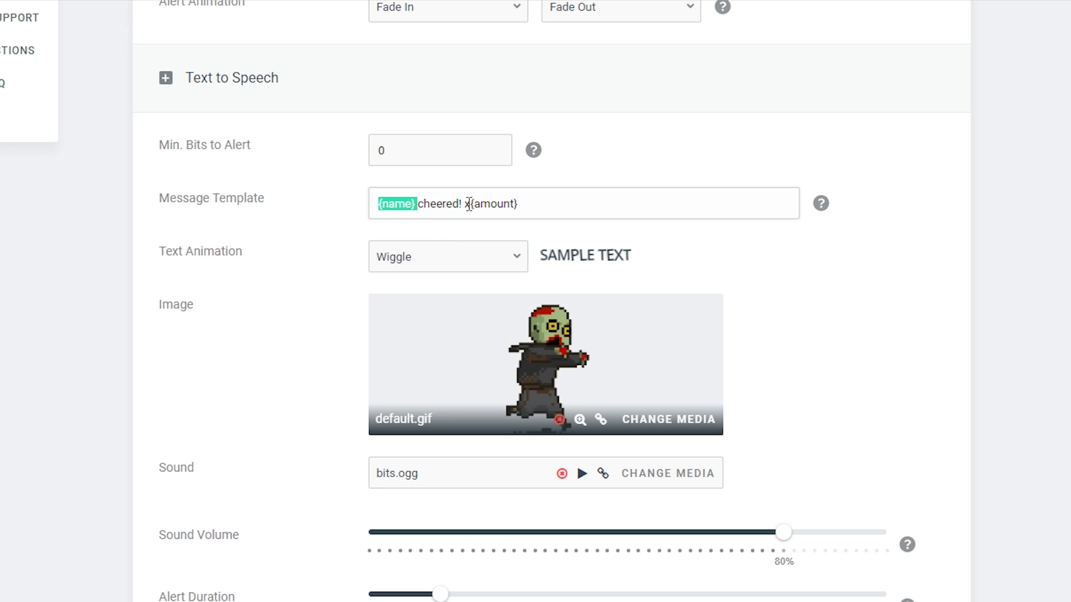
{"action": "left_click_drag", "start_coordinate": [469, 205], "coordinate": [559, 210]}
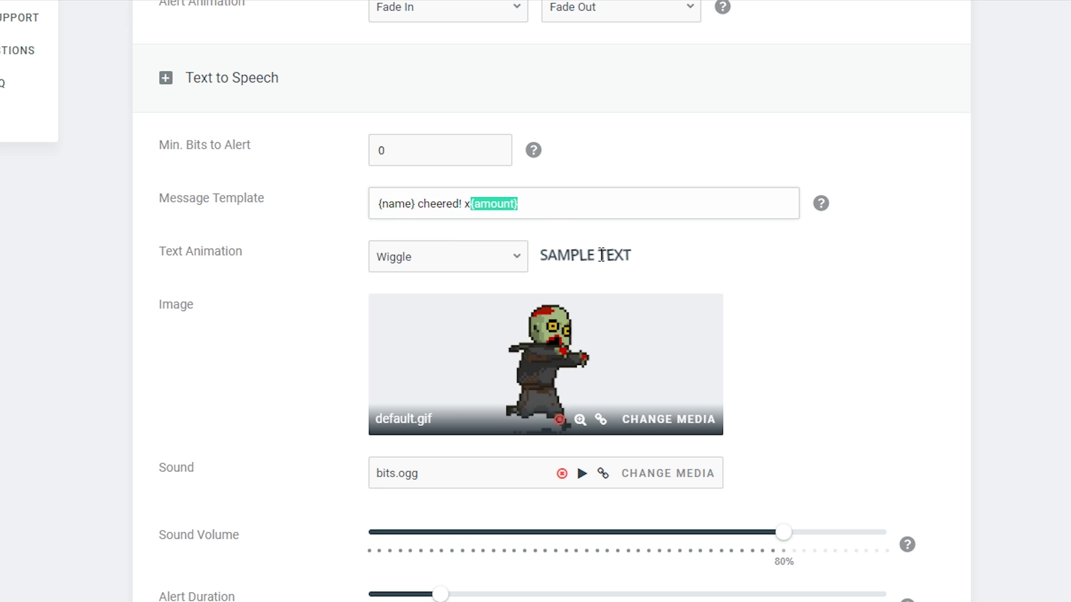
{"action": "left_click_drag", "start_coordinate": [633, 256], "coordinate": [537, 255]}
{"action": "left_click", "coordinate": [466, 275]}
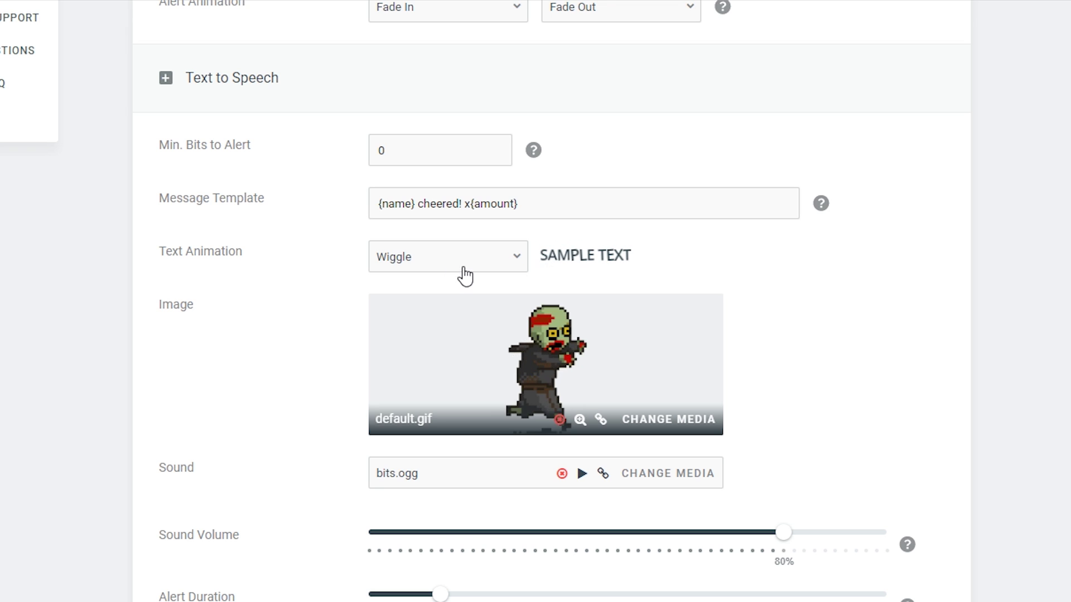
Browse the text animation list, keeping Wiggle.
{"action": "left_click", "coordinate": [463, 268]}
{"action": "scroll", "coordinate": [457, 432], "scroll_direction": "down", "scroll_amount": 5}
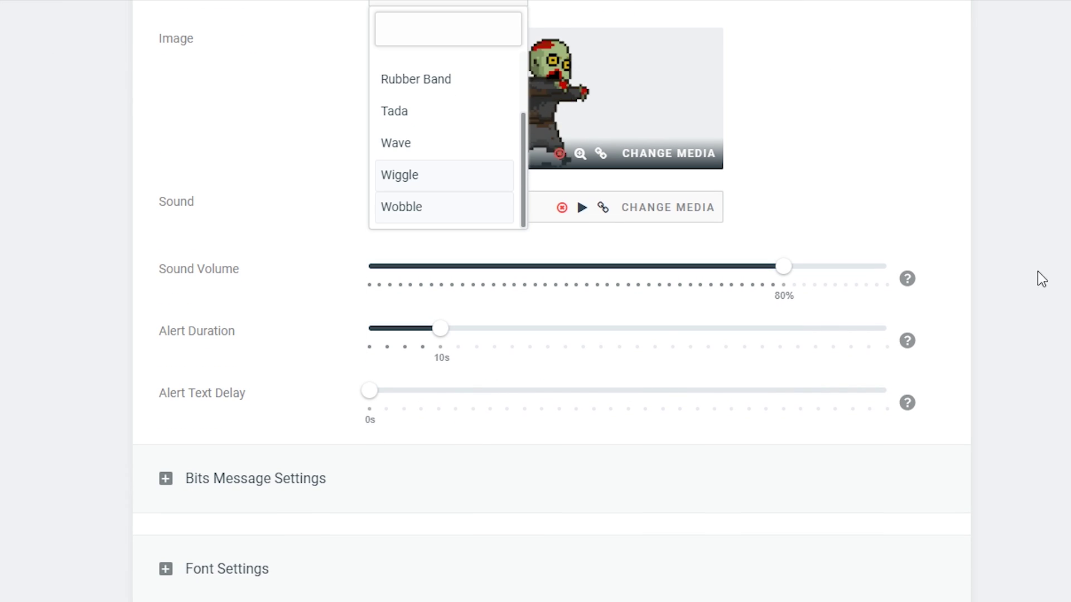
{"action": "scroll", "coordinate": [677, 457], "scroll_direction": "up", "scroll_amount": 10}
{"action": "scroll", "coordinate": [829, 454], "scroll_direction": "down", "scroll_amount": 3}
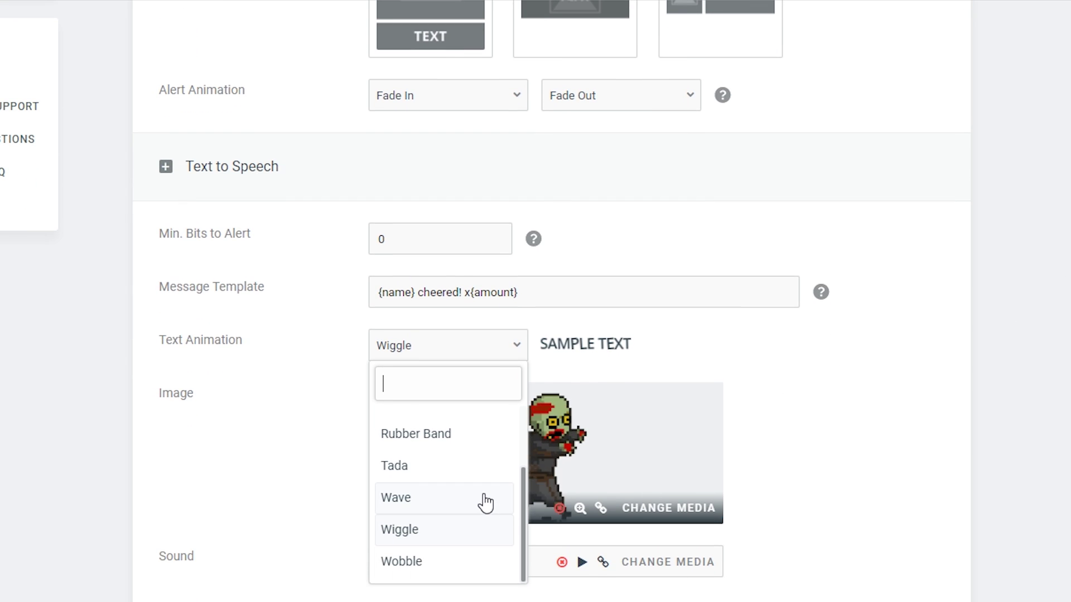
{"action": "scroll", "coordinate": [485, 502], "scroll_direction": "up", "scroll_amount": 3}
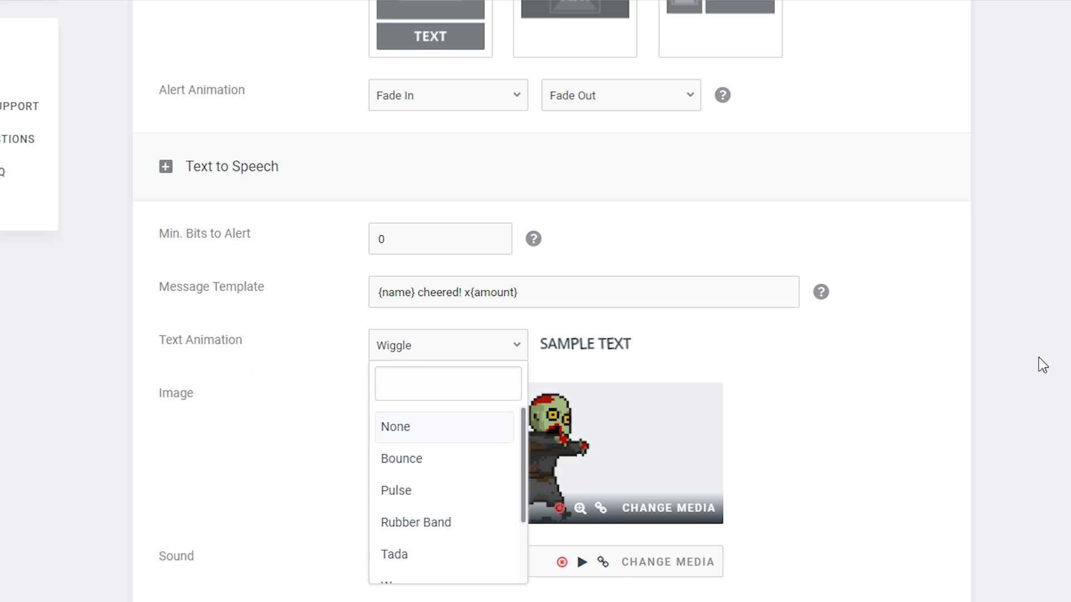
{"action": "scroll", "coordinate": [1038, 357], "scroll_direction": "down", "scroll_amount": 2}
{"action": "left_click", "coordinate": [516, 262]}
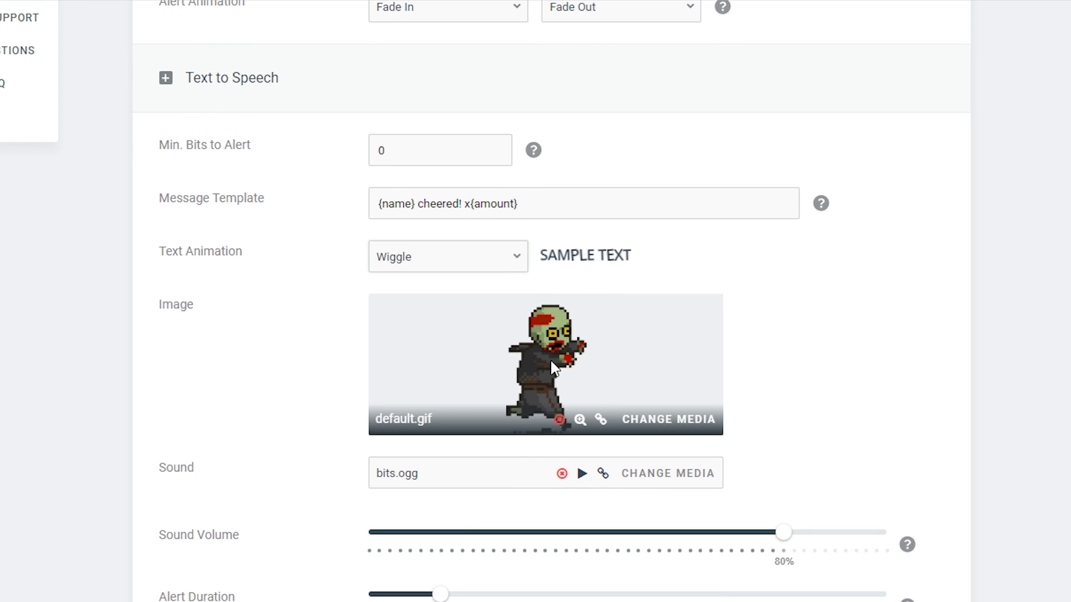
{"action": "left_click", "coordinate": [634, 424]}
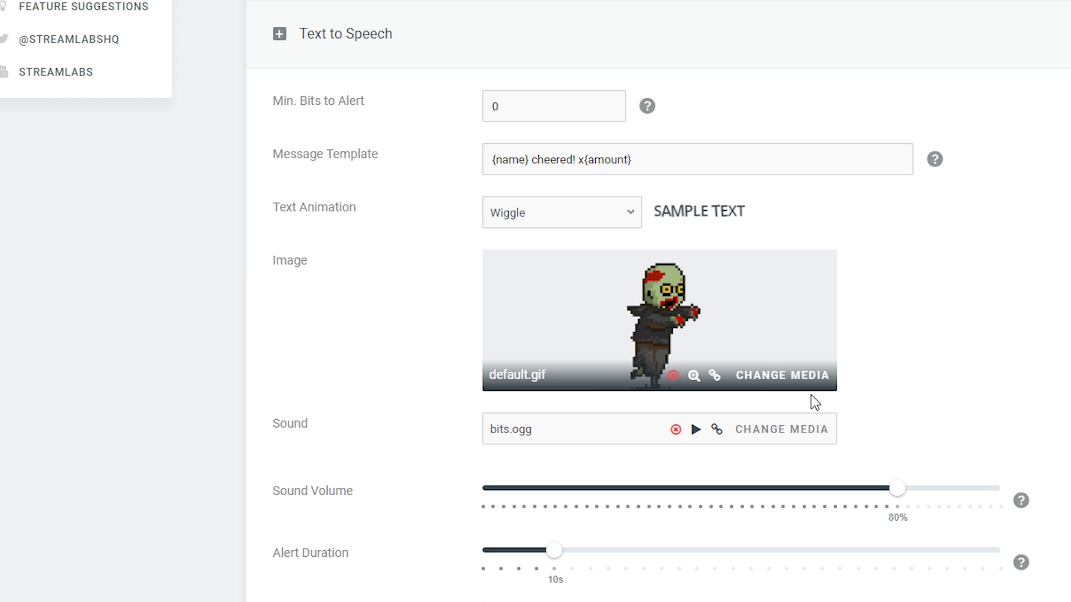
Replace the alert image with the stock Pikachu GIF FSIAV2u.gif.
{"action": "left_click", "coordinate": [798, 372]}
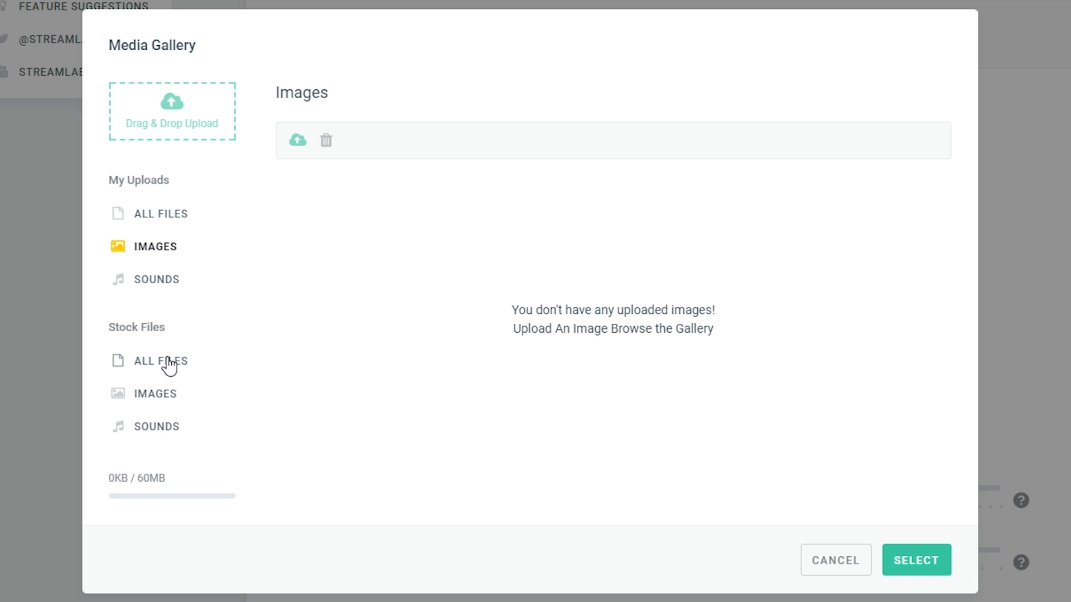
{"action": "left_click", "coordinate": [167, 396]}
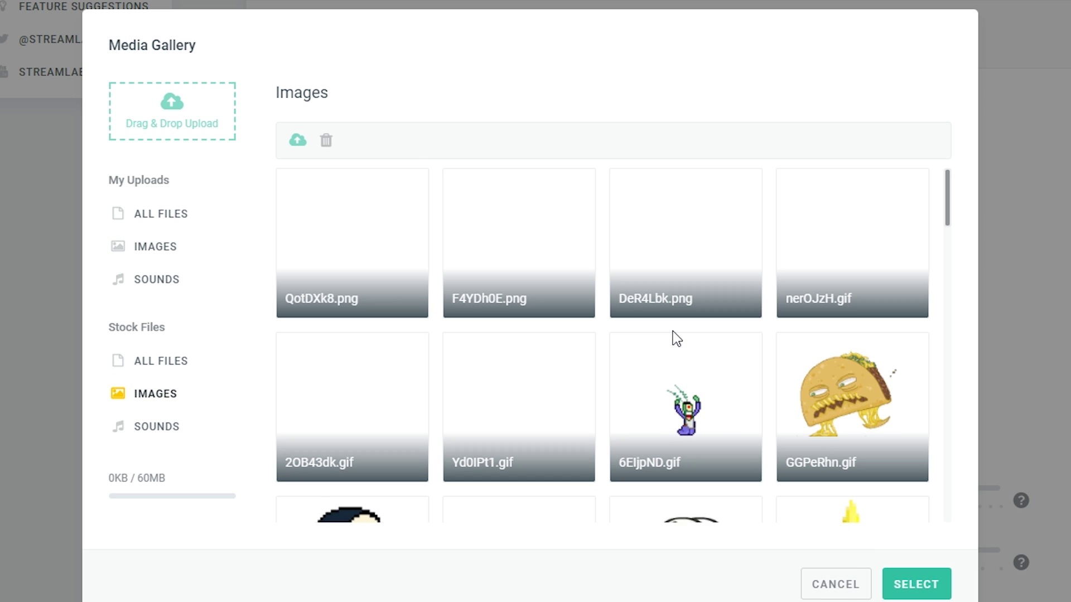
{"action": "scroll", "coordinate": [664, 360], "scroll_direction": "down", "scroll_amount": 3}
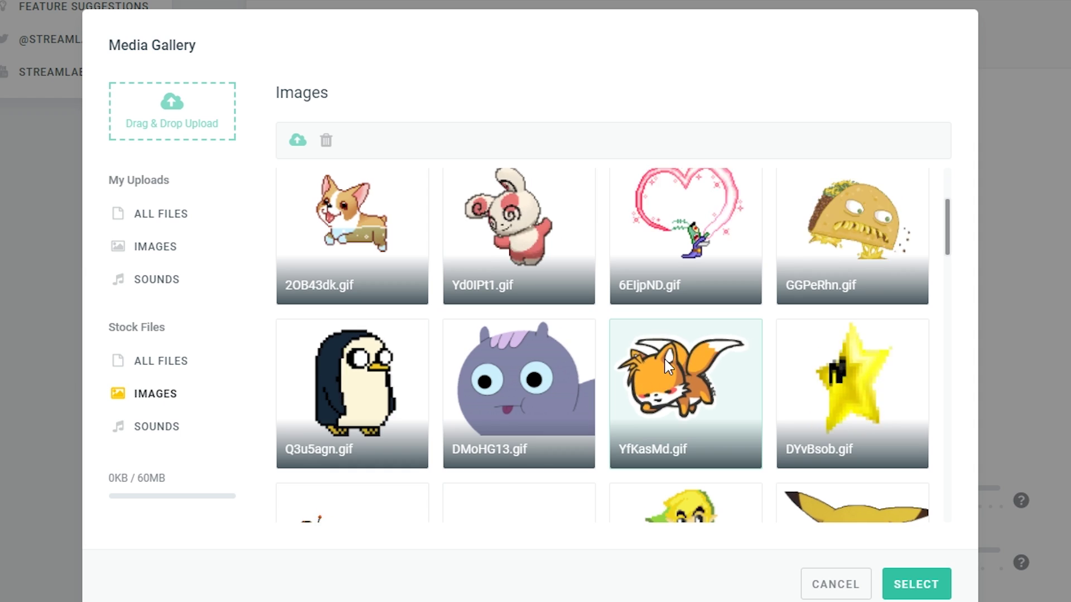
{"action": "scroll", "coordinate": [664, 359], "scroll_direction": "down", "scroll_amount": 3}
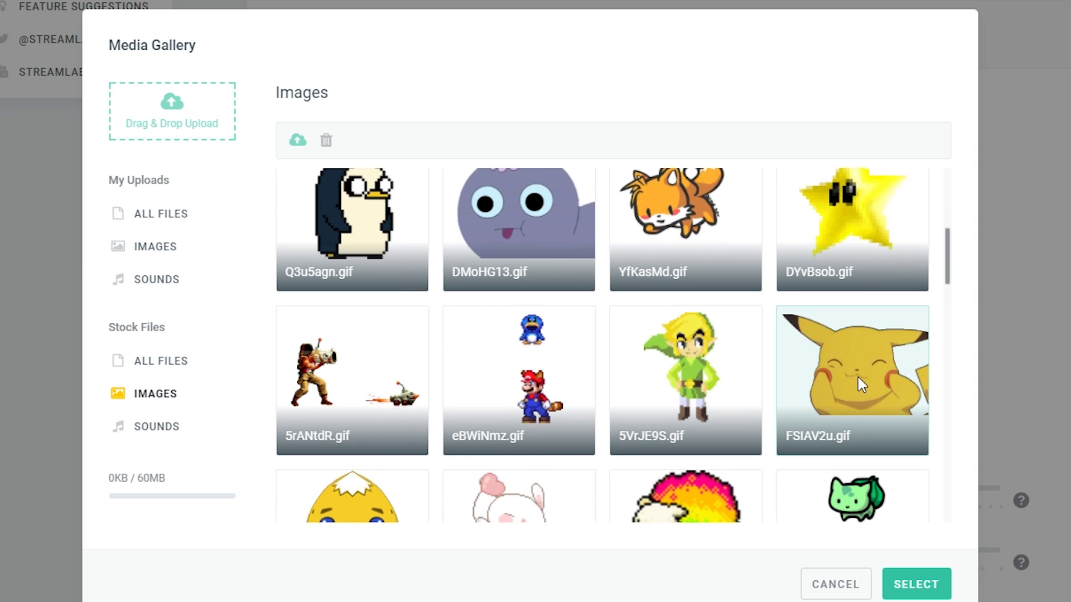
{"action": "left_click", "coordinate": [860, 392]}
{"action": "left_click", "coordinate": [909, 584]}
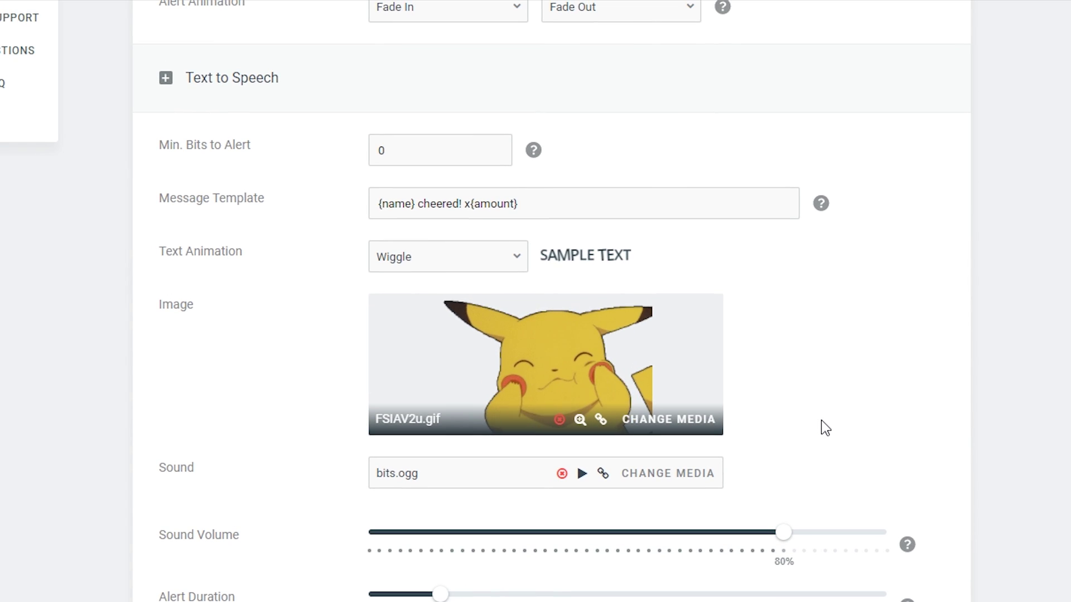
Browse the sound gallery and keep bits.ogg as the alert sound.
{"action": "scroll", "coordinate": [781, 413], "scroll_direction": "down", "scroll_amount": 2}
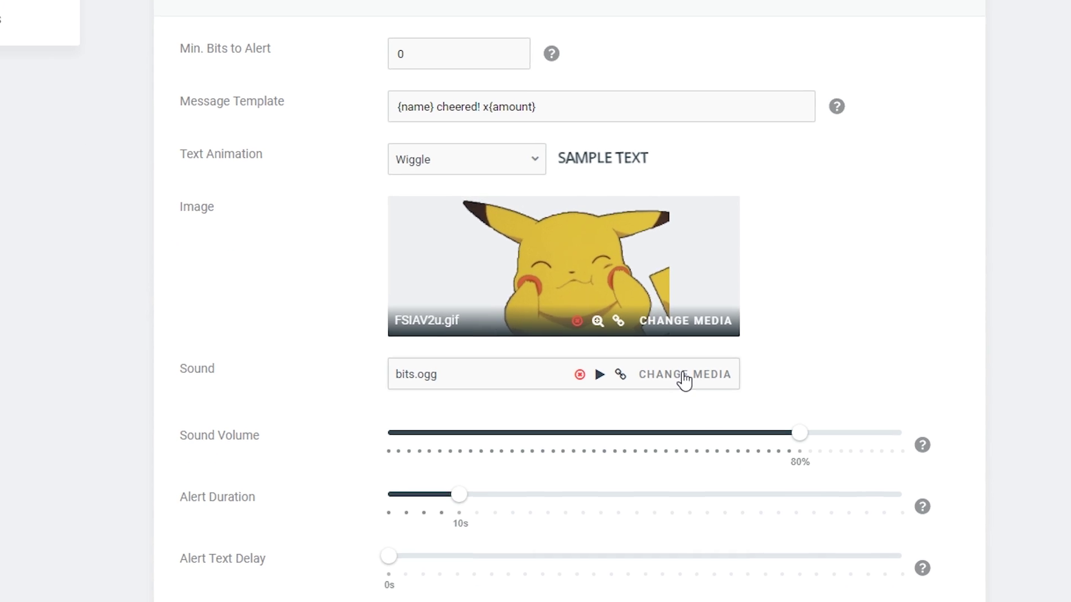
{"action": "left_click", "coordinate": [667, 385]}
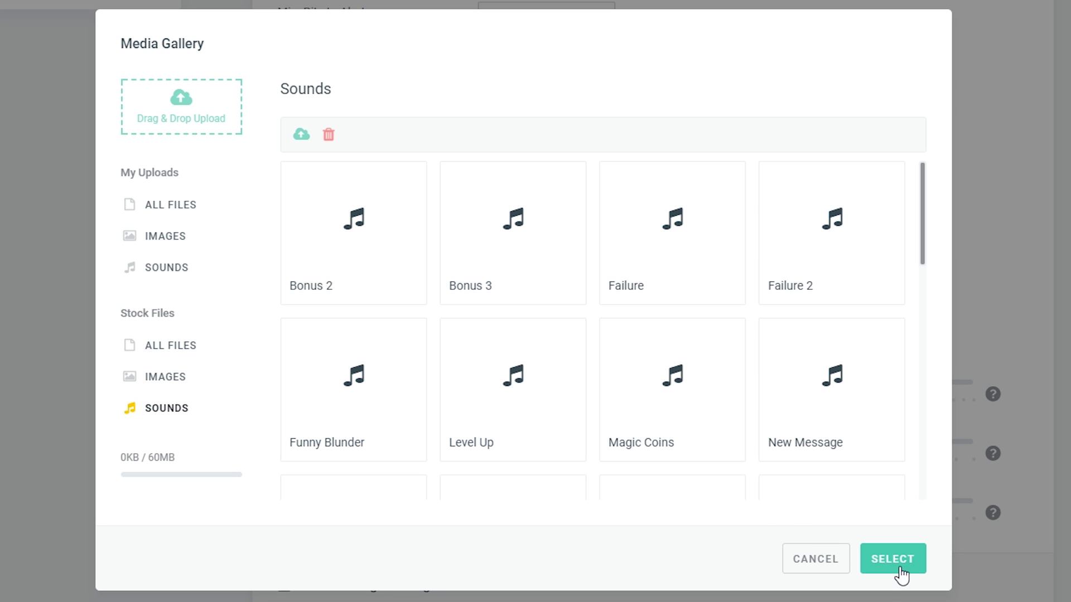
{"action": "left_click", "coordinate": [846, 560]}
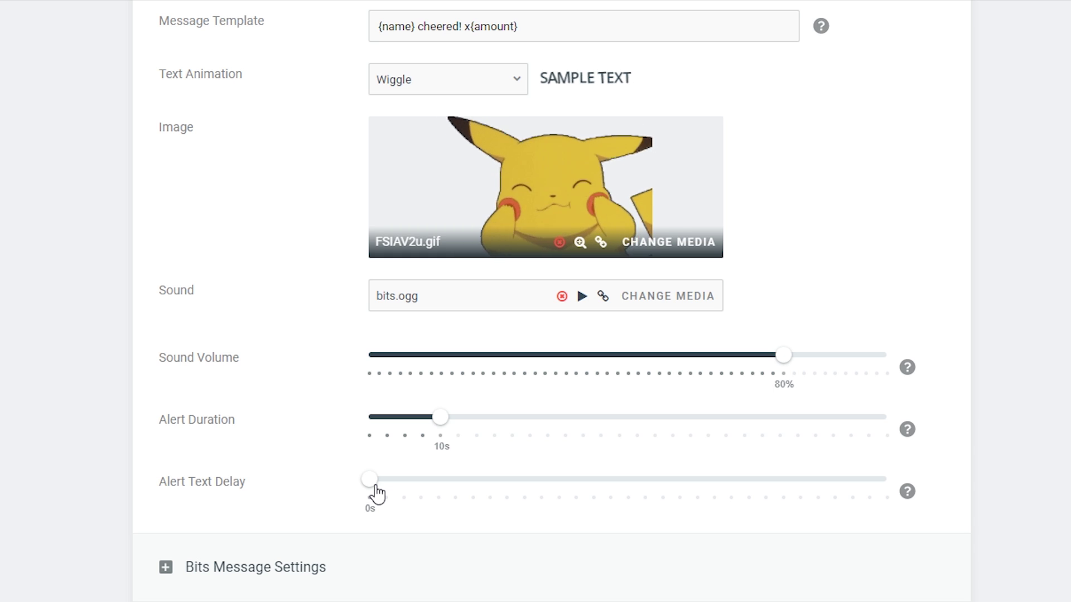
{"action": "left_click", "coordinate": [165, 567]}
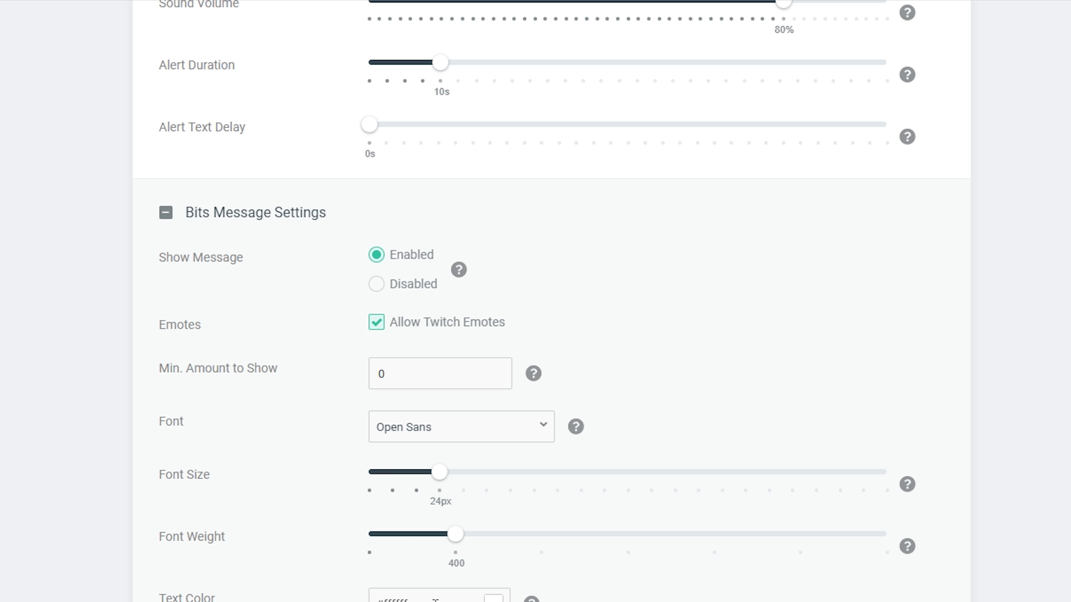
{"action": "left_click", "coordinate": [208, 214]}
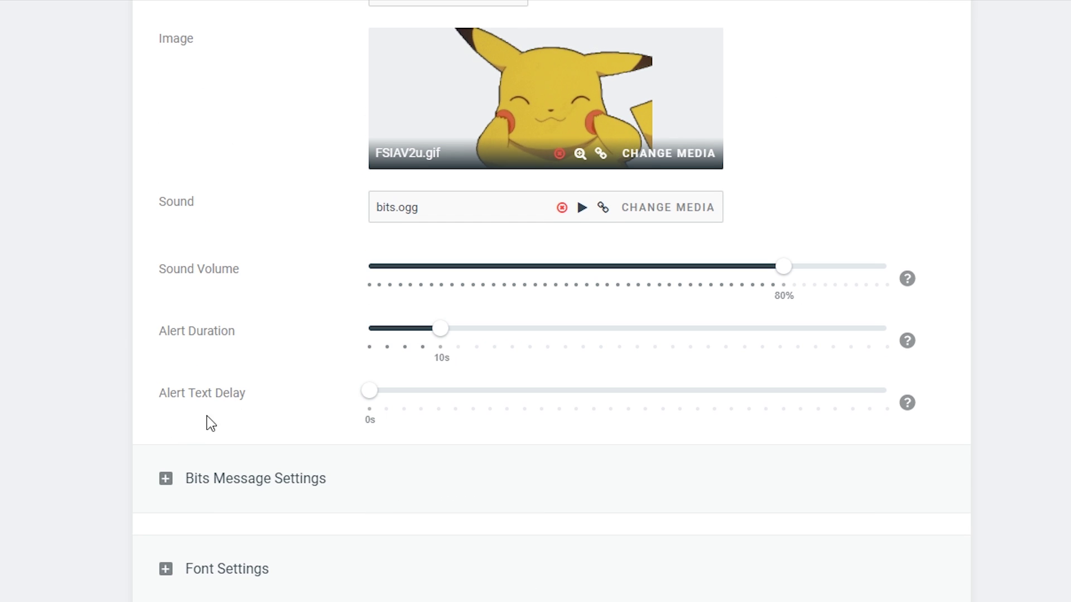
Expand Font Settings and check the Open Sans font and #32c3a6 highlight colour, leaving them unchanged.
{"action": "left_click", "coordinate": [232, 581]}
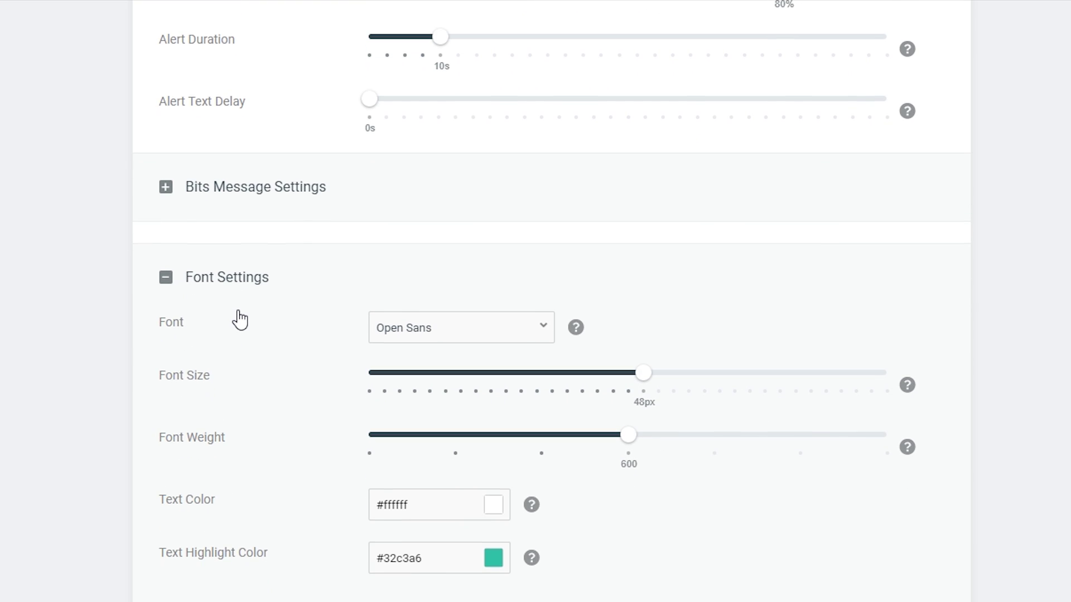
{"action": "left_click", "coordinate": [385, 333]}
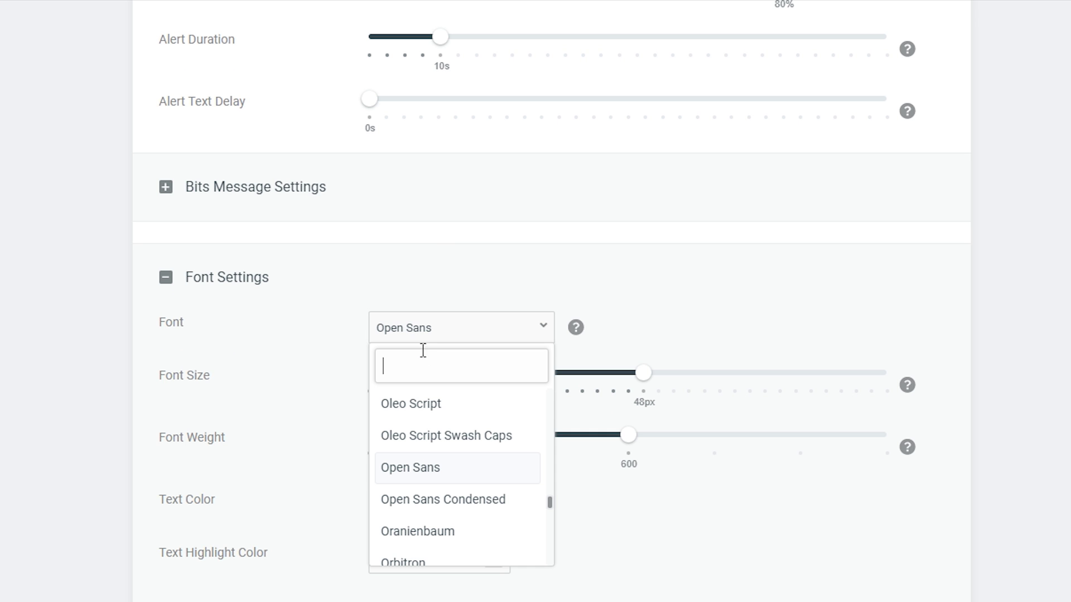
{"action": "scroll", "coordinate": [466, 471], "scroll_direction": "down", "scroll_amount": 2}
{"action": "scroll", "coordinate": [466, 471], "scroll_direction": "up", "scroll_amount": 3}
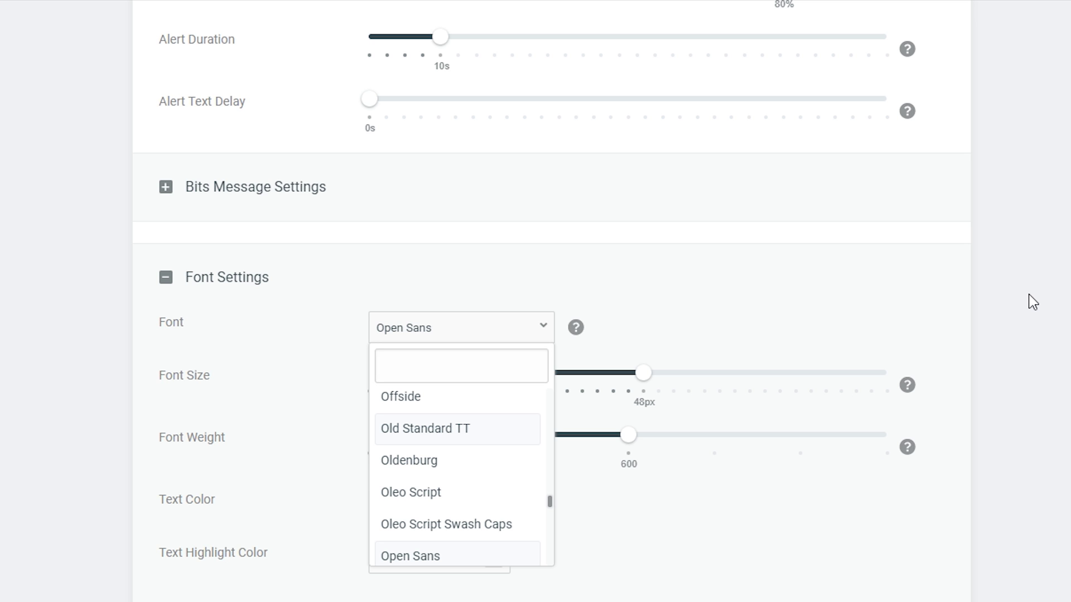
{"action": "left_click", "coordinate": [505, 334]}
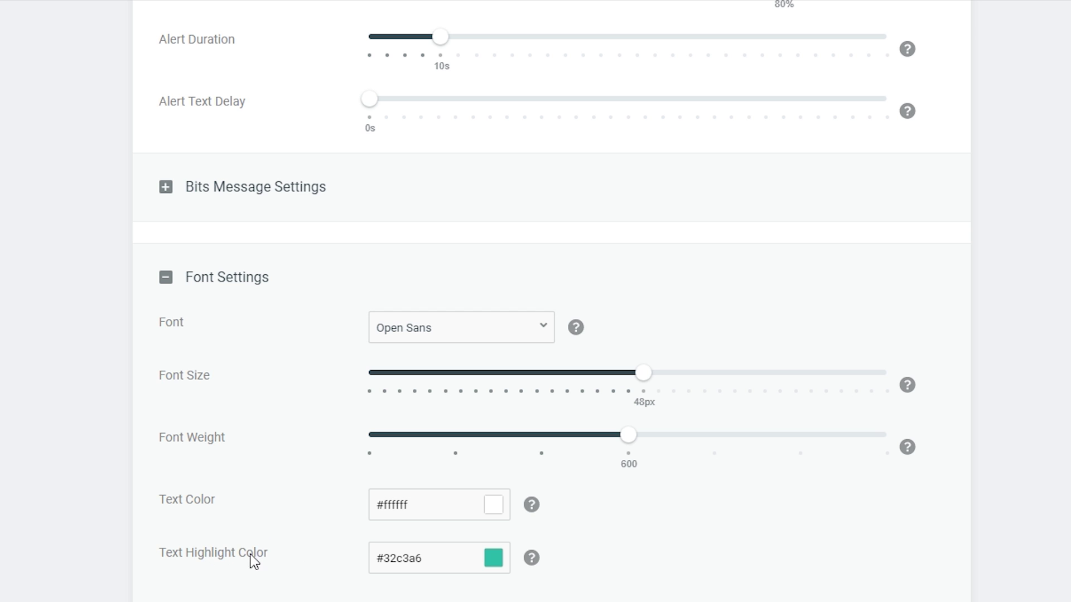
{"action": "left_click_drag", "start_coordinate": [250, 554], "coordinate": [160, 564]}
{"action": "left_click", "coordinate": [270, 553]}
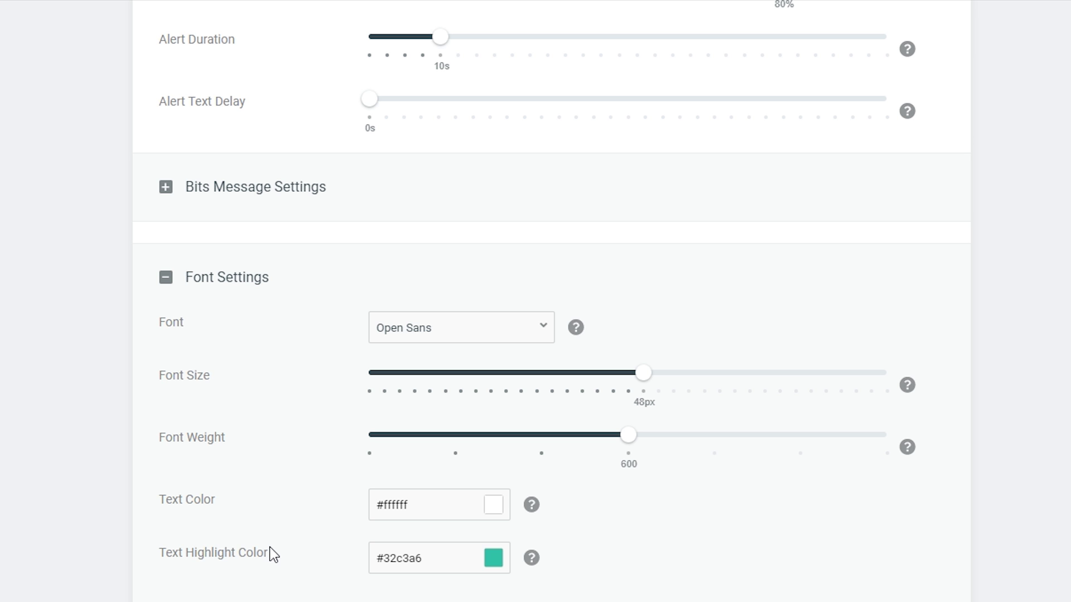
{"action": "left_click", "coordinate": [496, 562]}
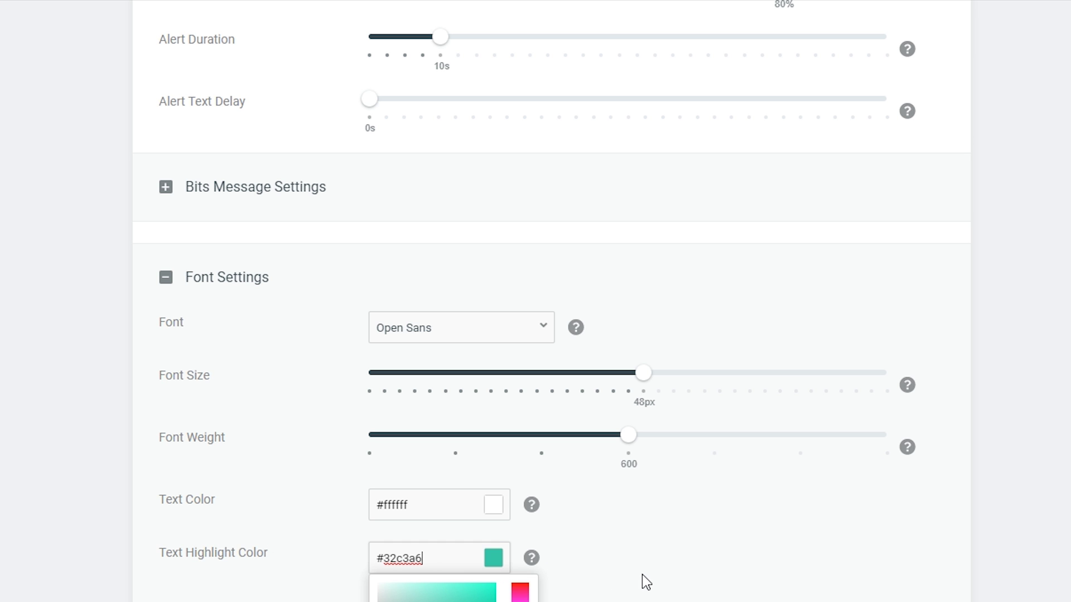
{"action": "left_click", "coordinate": [635, 558]}
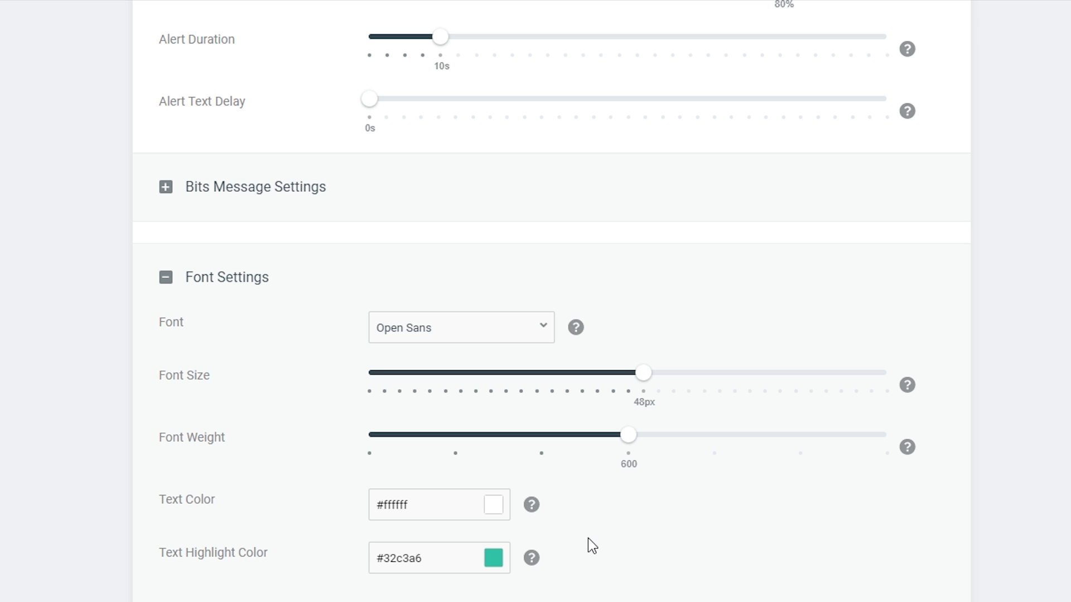
{"action": "scroll", "coordinate": [837, 435], "scroll_direction": "down", "scroll_amount": 8}
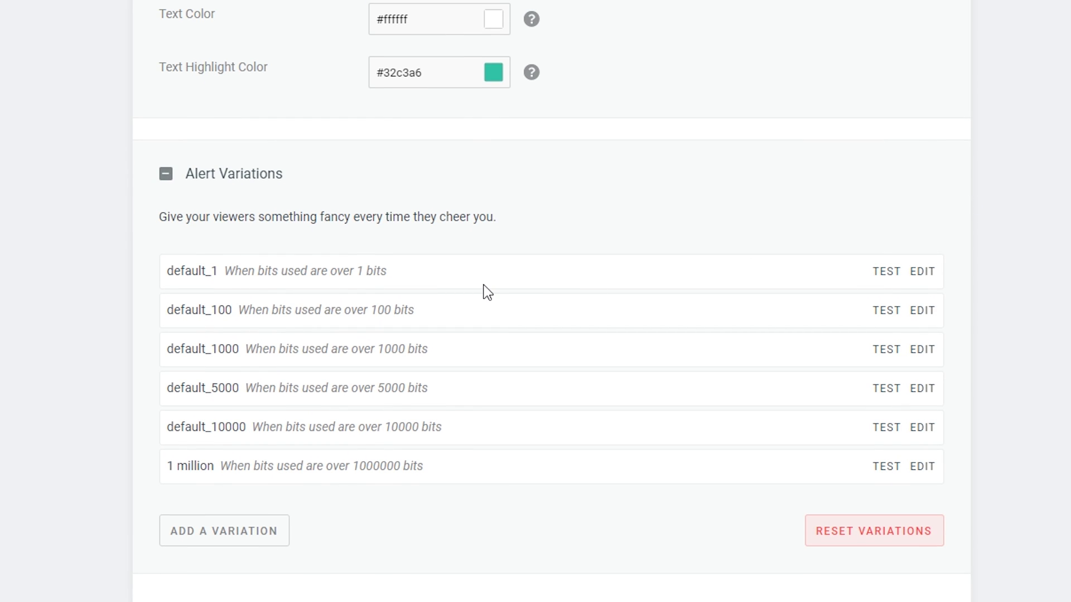
{"action": "scroll", "coordinate": [357, 251], "scroll_direction": "down", "scroll_amount": 2}
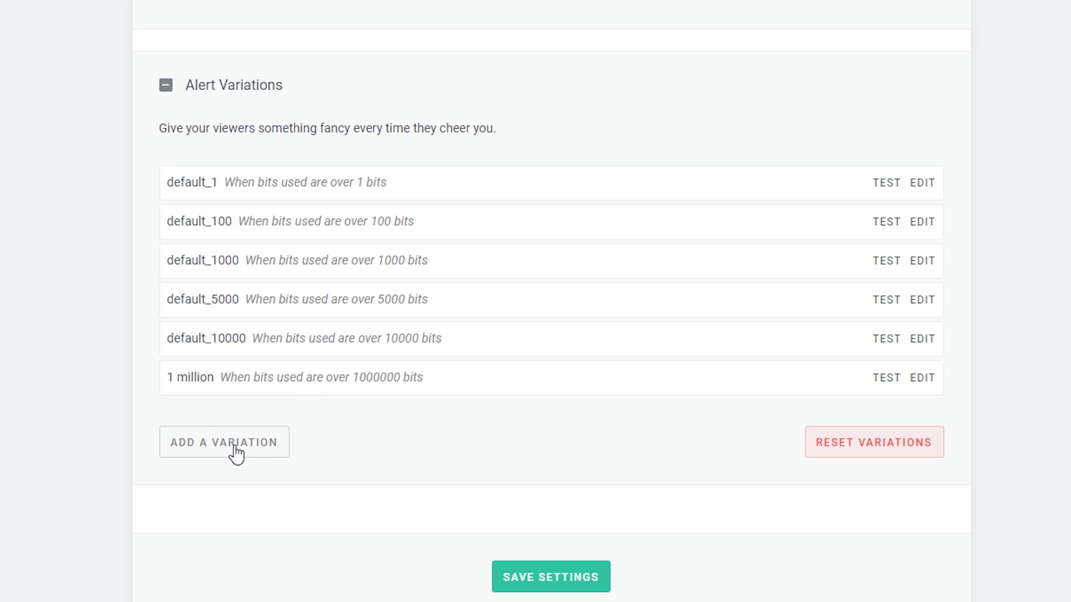
Open the default_1 variation editor, keeping its condition at 'Bits used is at least <amount>'.
{"action": "left_click", "coordinate": [921, 184]}
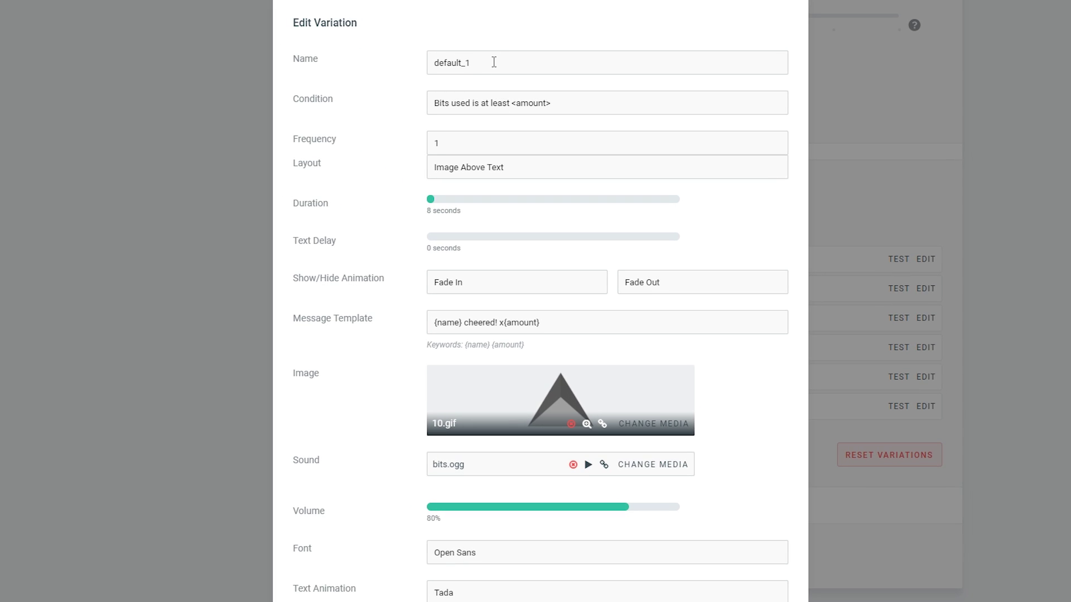
{"action": "double_click", "coordinate": [471, 65]}
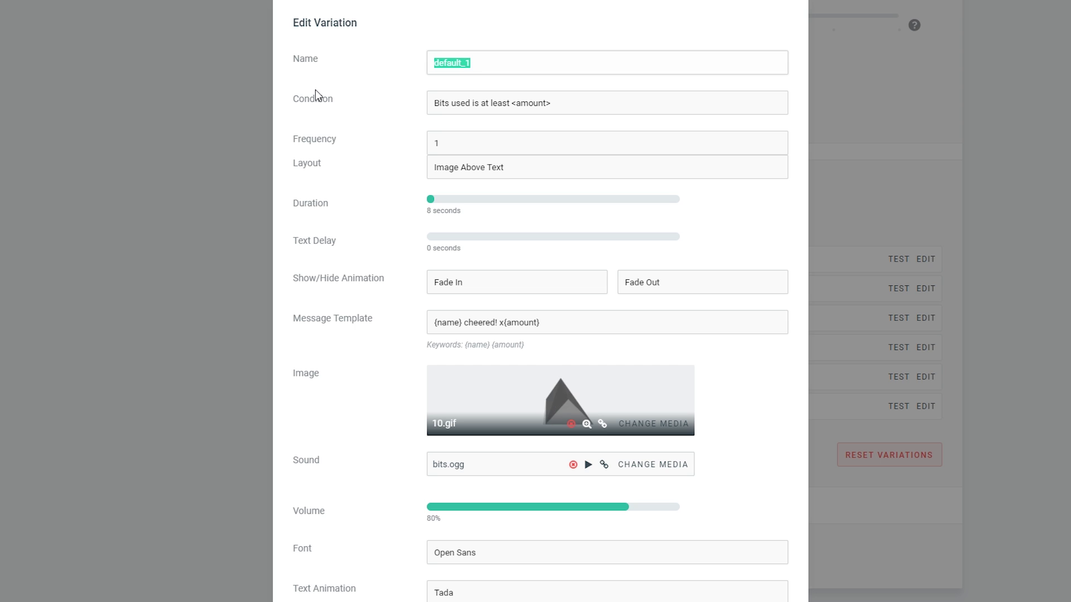
{"action": "double_click", "coordinate": [313, 105]}
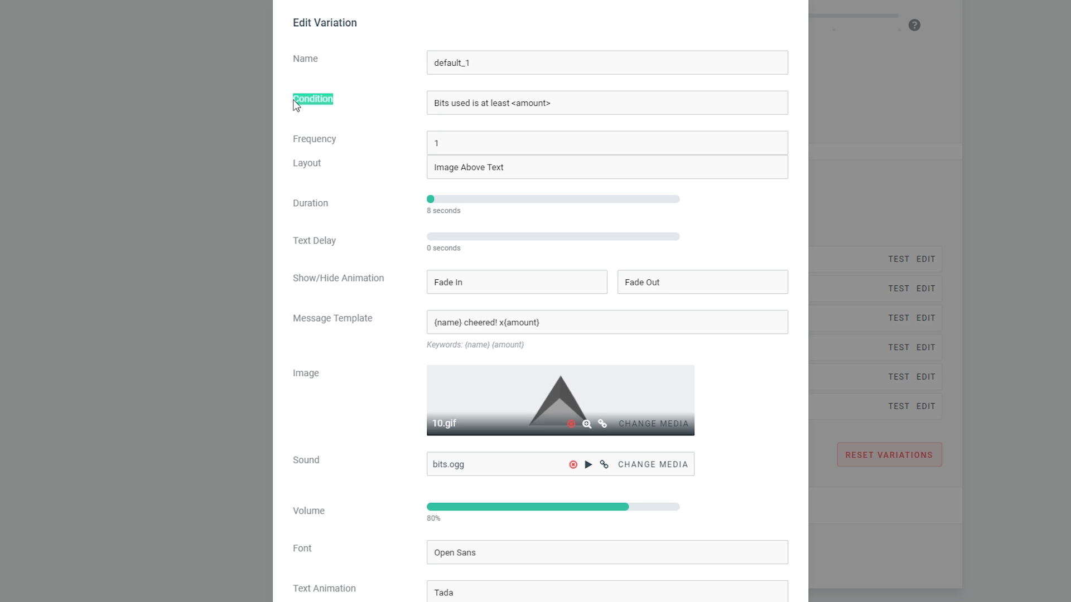
{"action": "left_click", "coordinate": [495, 110]}
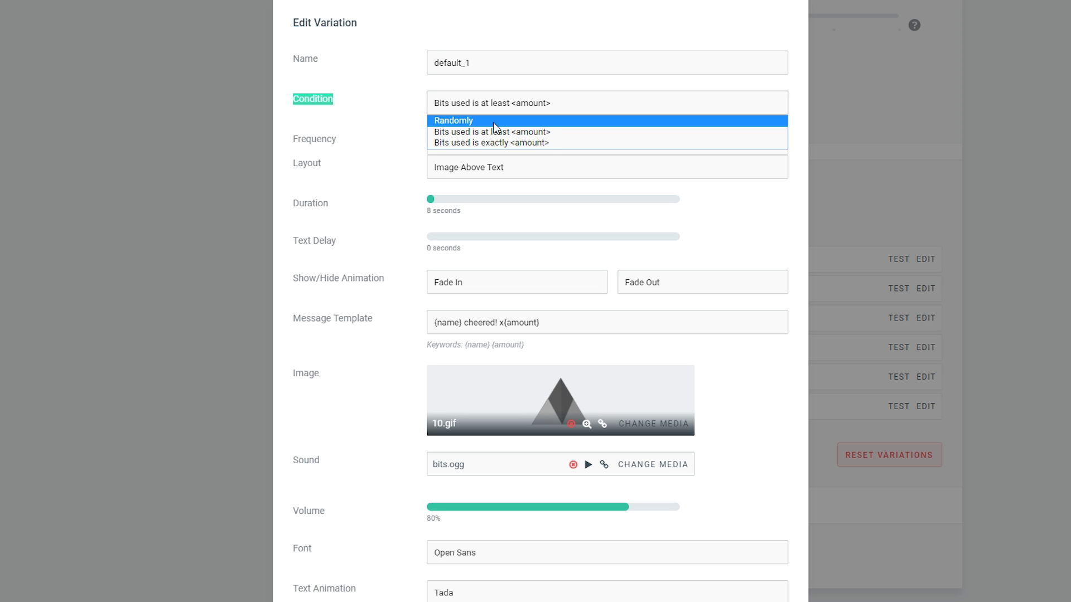
{"action": "left_click", "coordinate": [486, 134]}
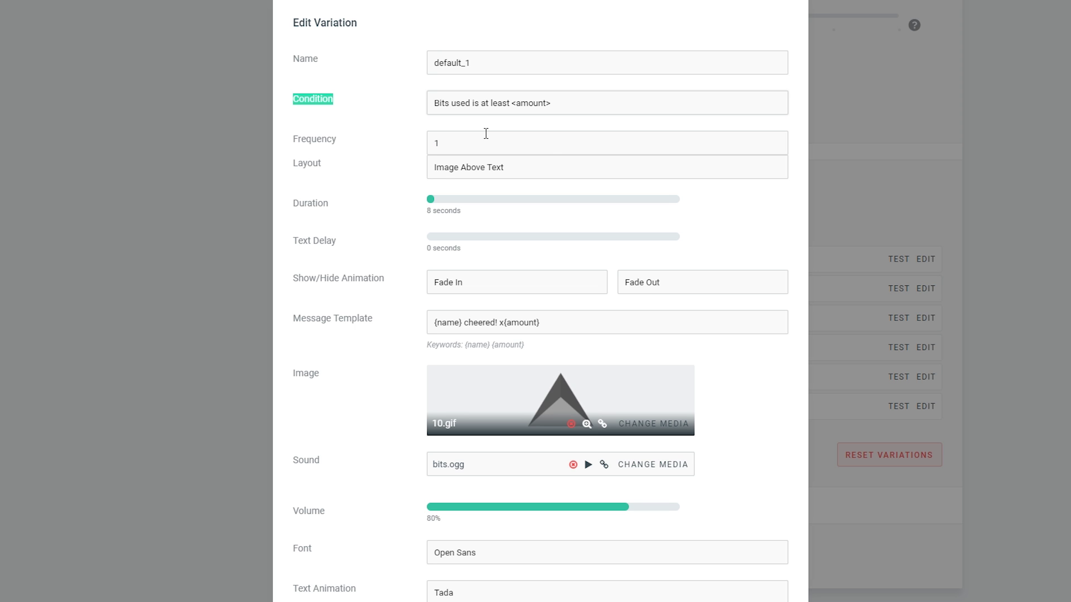
Try the 'exactly' condition, switch back to 'at least', and set Frequency to 1.
{"action": "left_click_drag", "start_coordinate": [454, 143], "coordinate": [430, 143]}
{"action": "left_click", "coordinate": [507, 103]}
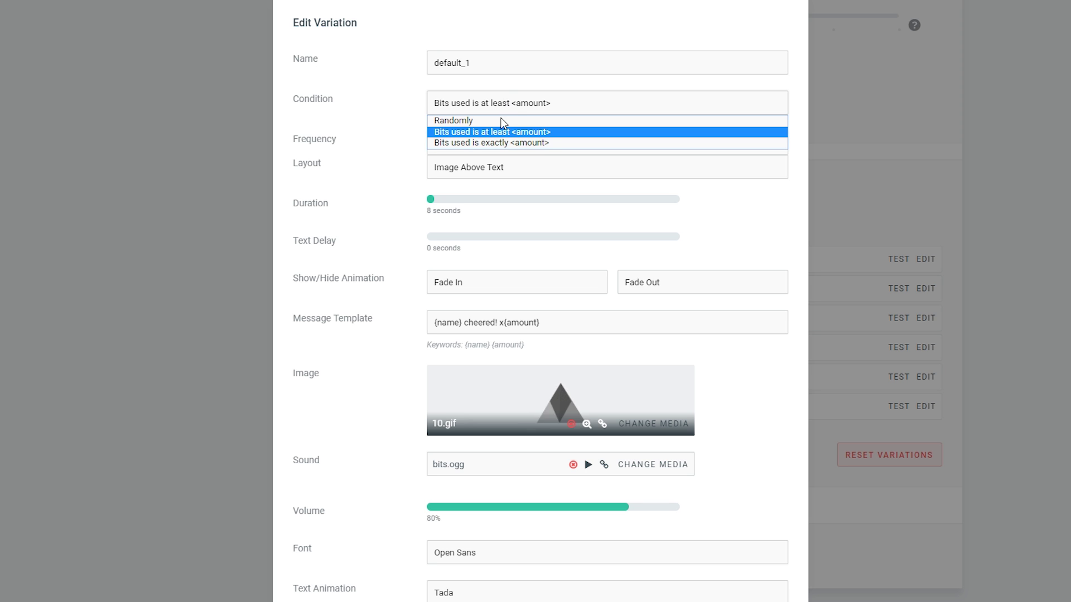
{"action": "left_click", "coordinate": [484, 144]}
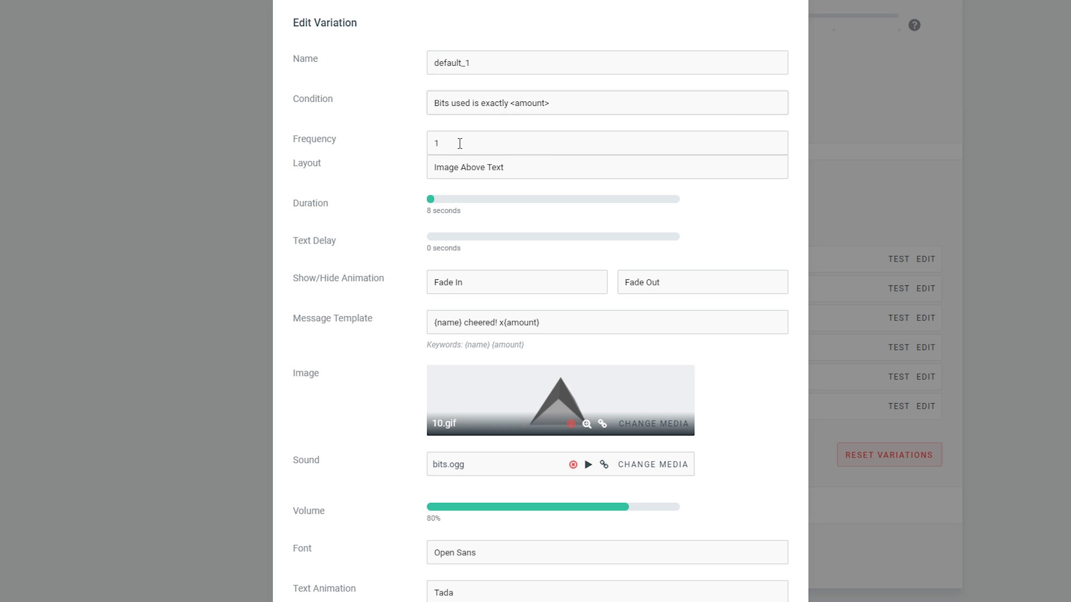
{"action": "left_click_drag", "start_coordinate": [459, 143], "coordinate": [429, 144]}
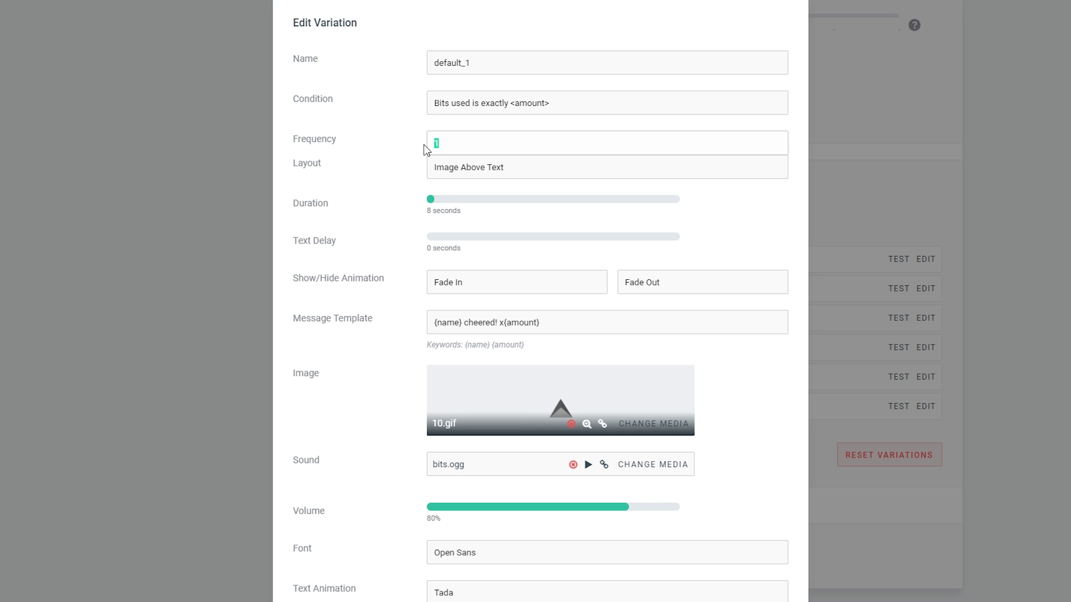
{"action": "left_click", "coordinate": [515, 110]}
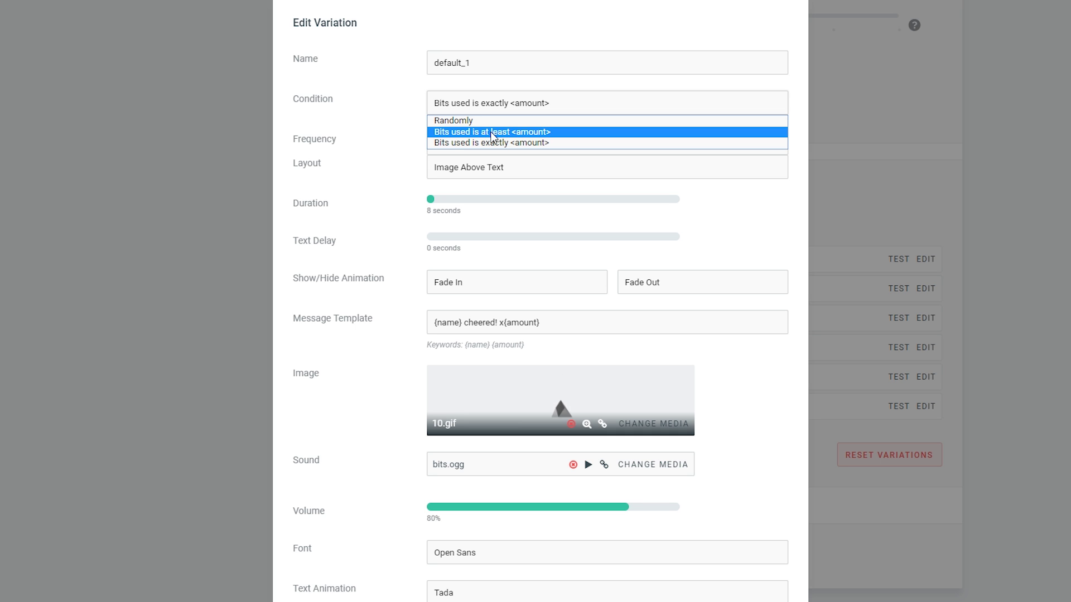
{"action": "left_click", "coordinate": [507, 129]}
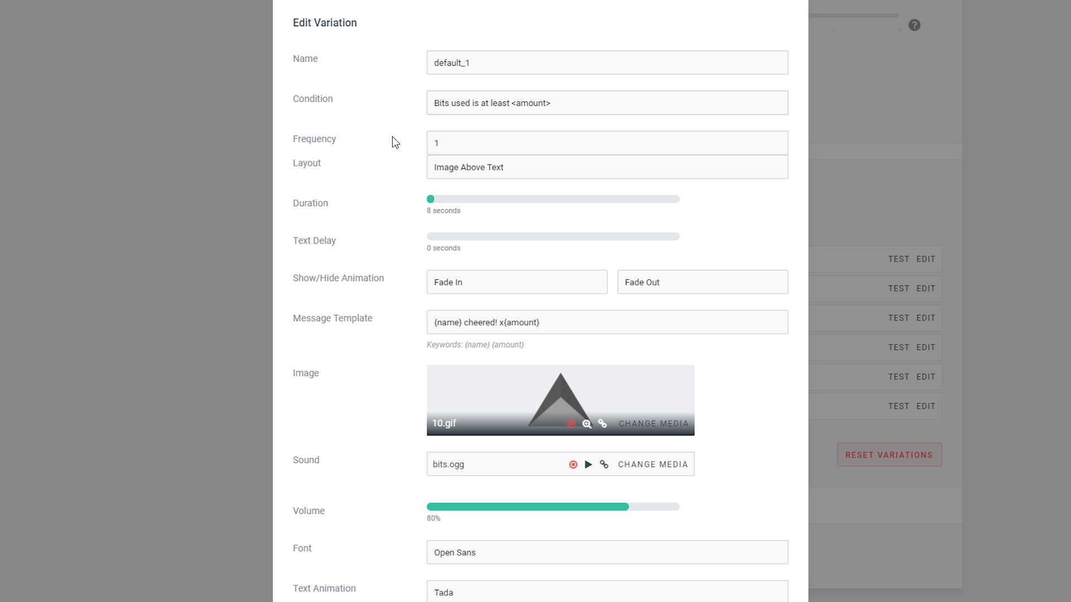
{"action": "double_click", "coordinate": [443, 144]}
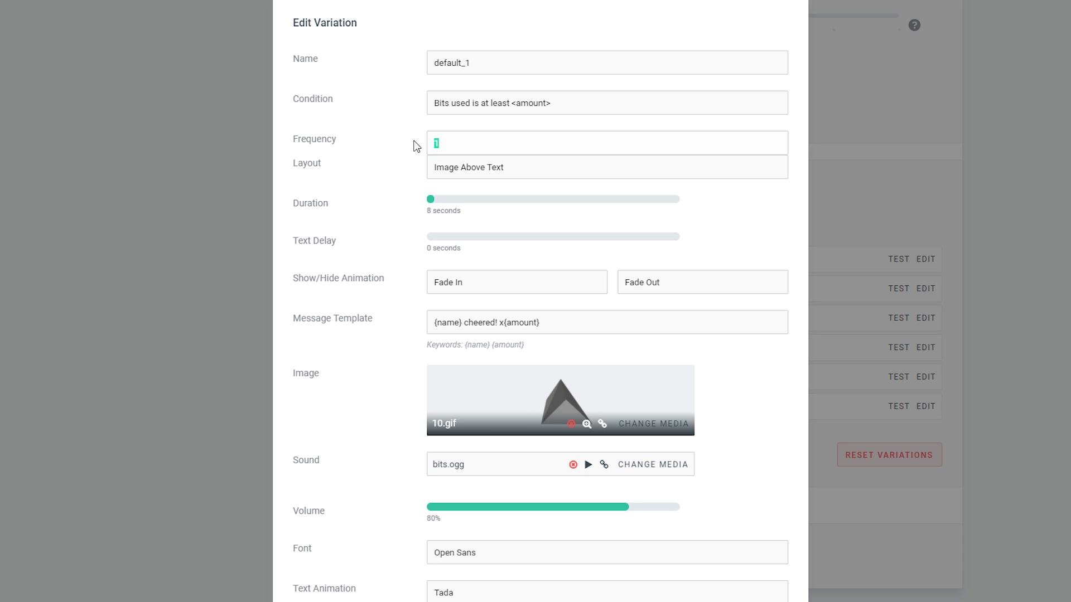
{"action": "left_click", "coordinate": [472, 146]}
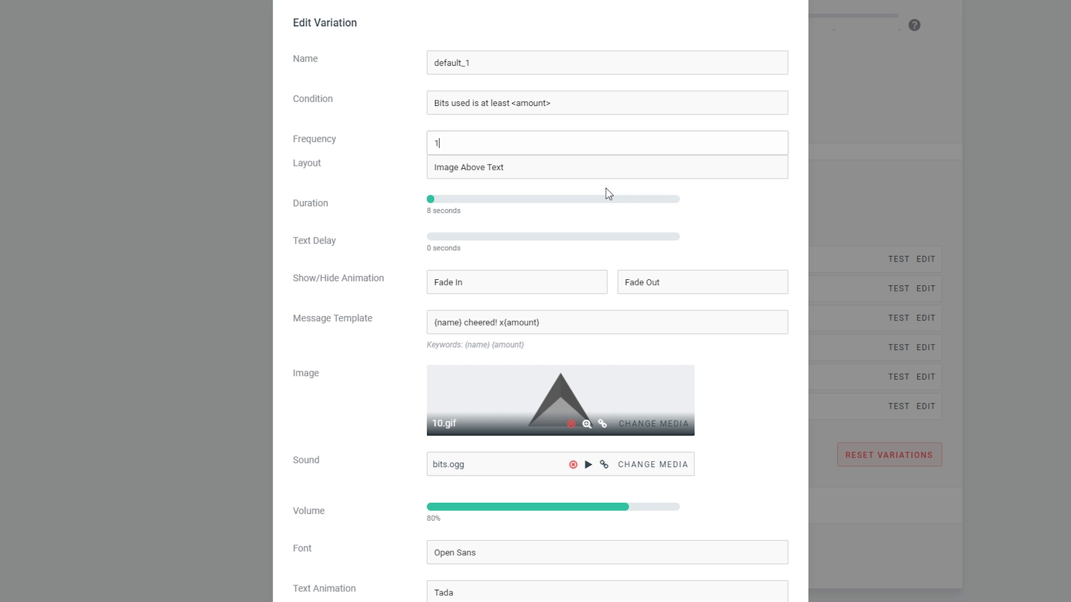
Set the default_1 variation's image to 10.gif from the Media Gallery.
{"action": "scroll", "coordinate": [606, 187], "scroll_direction": "down", "scroll_amount": 1}
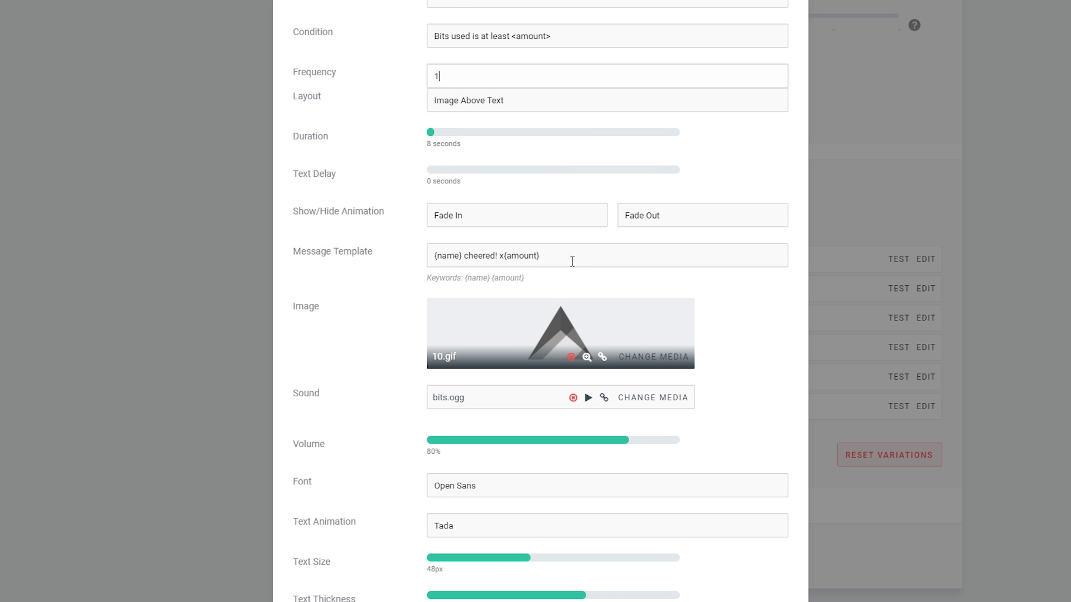
{"action": "left_click_drag", "start_coordinate": [557, 253], "coordinate": [377, 282]}
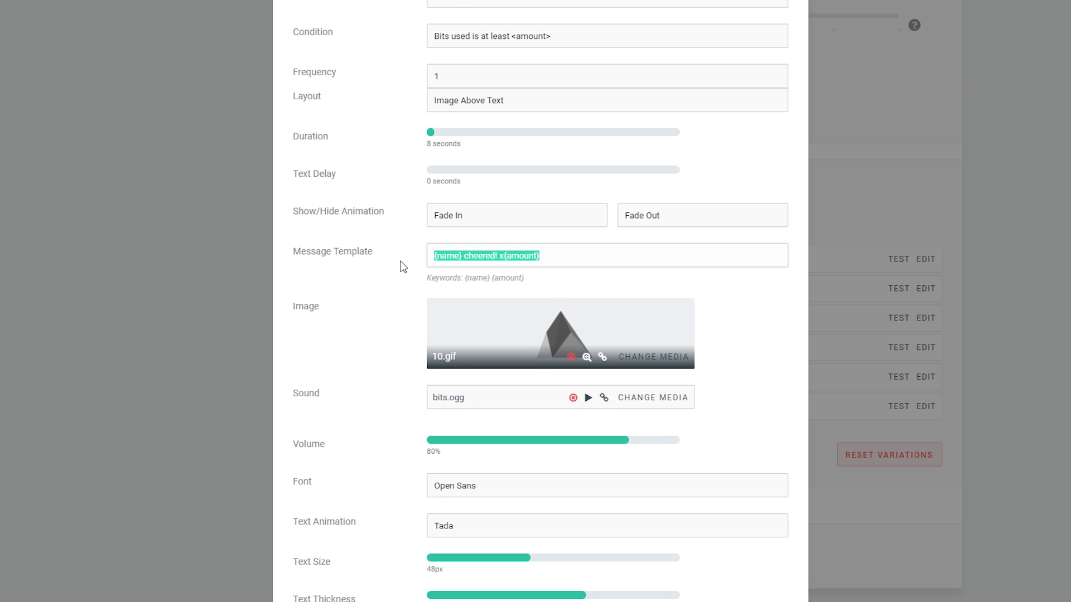
{"action": "scroll", "coordinate": [650, 289], "scroll_direction": "down", "scroll_amount": 1}
{"action": "left_click", "coordinate": [650, 289]}
{"action": "double_click", "coordinate": [651, 288]}
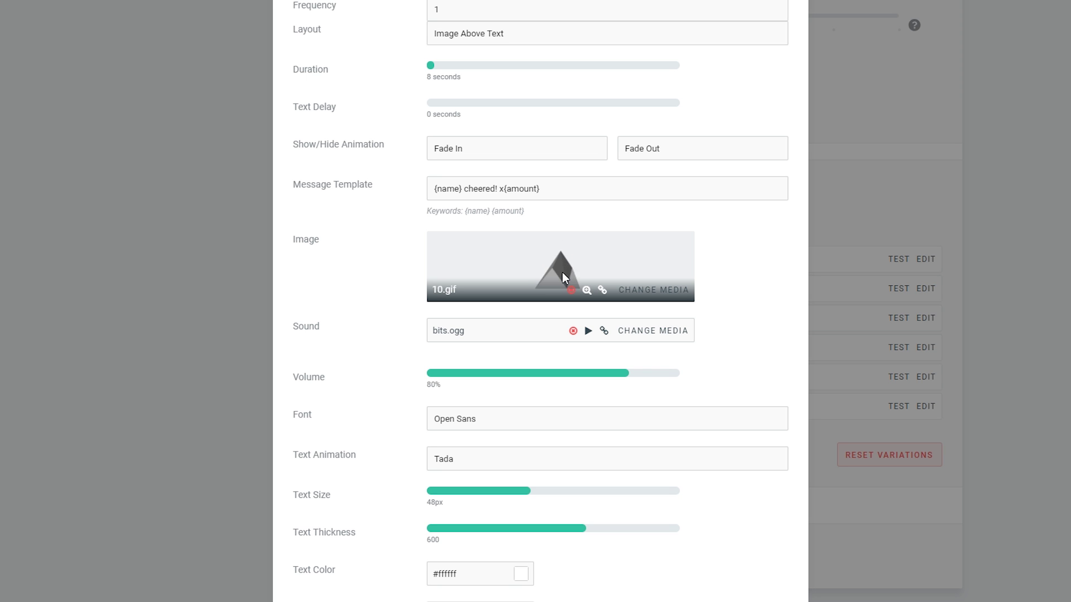
Save the default_1 variation.
{"action": "scroll", "coordinate": [554, 364], "scroll_direction": "down", "scroll_amount": 1}
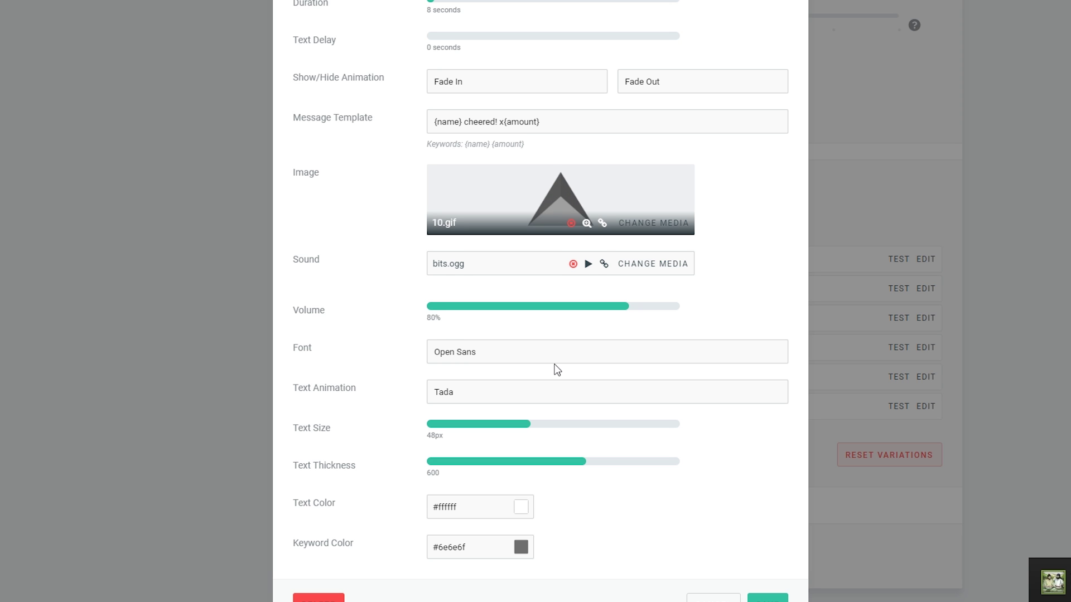
{"action": "scroll", "coordinate": [556, 369], "scroll_direction": "up", "scroll_amount": 2}
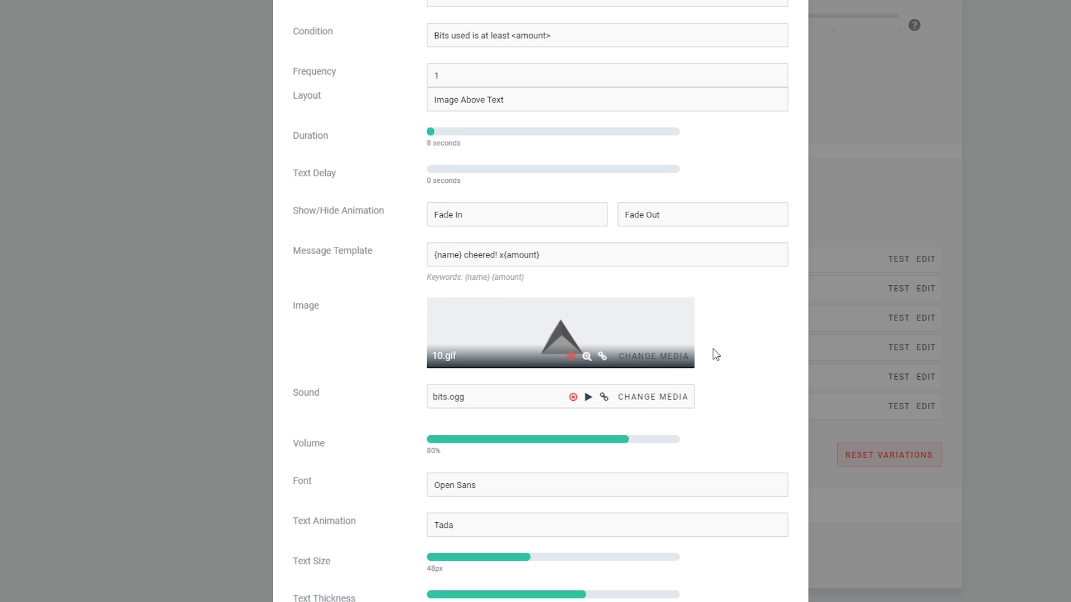
{"action": "scroll", "coordinate": [712, 351], "scroll_direction": "down", "scroll_amount": 3}
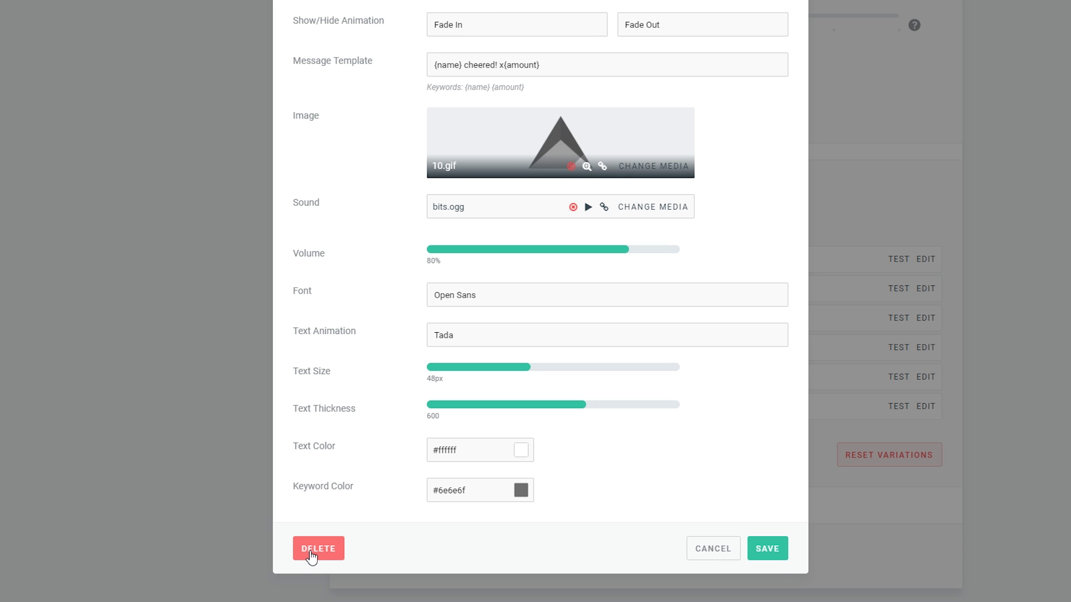
{"action": "left_click", "coordinate": [715, 556]}
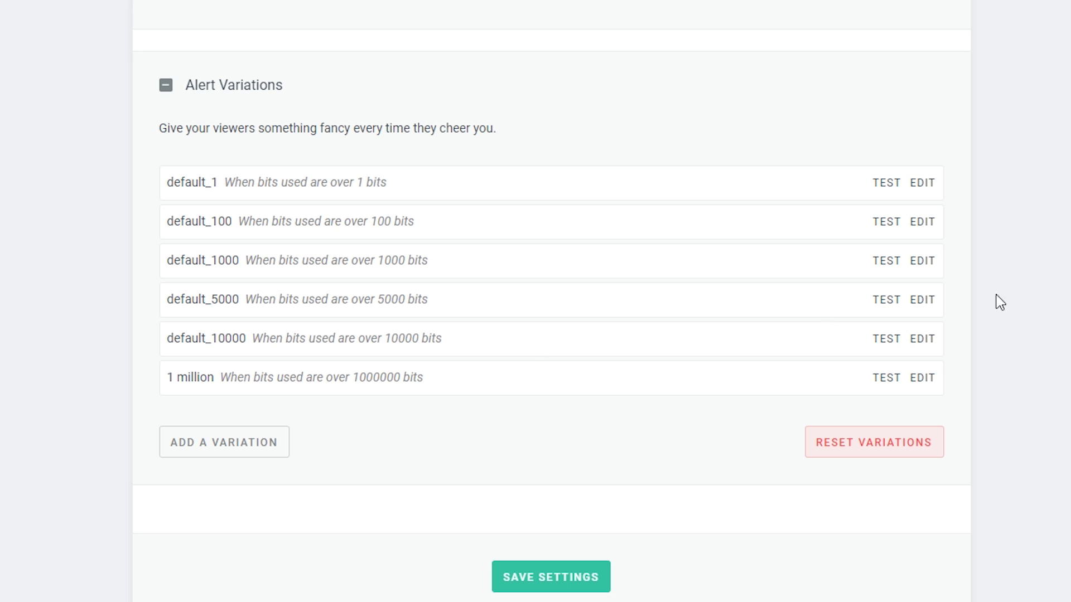
Save the alert box settings.
{"action": "scroll", "coordinate": [961, 270], "scroll_direction": "up", "scroll_amount": 5}
{"action": "scroll", "coordinate": [961, 273], "scroll_direction": "down", "scroll_amount": 5}
{"action": "left_click", "coordinate": [565, 576]}
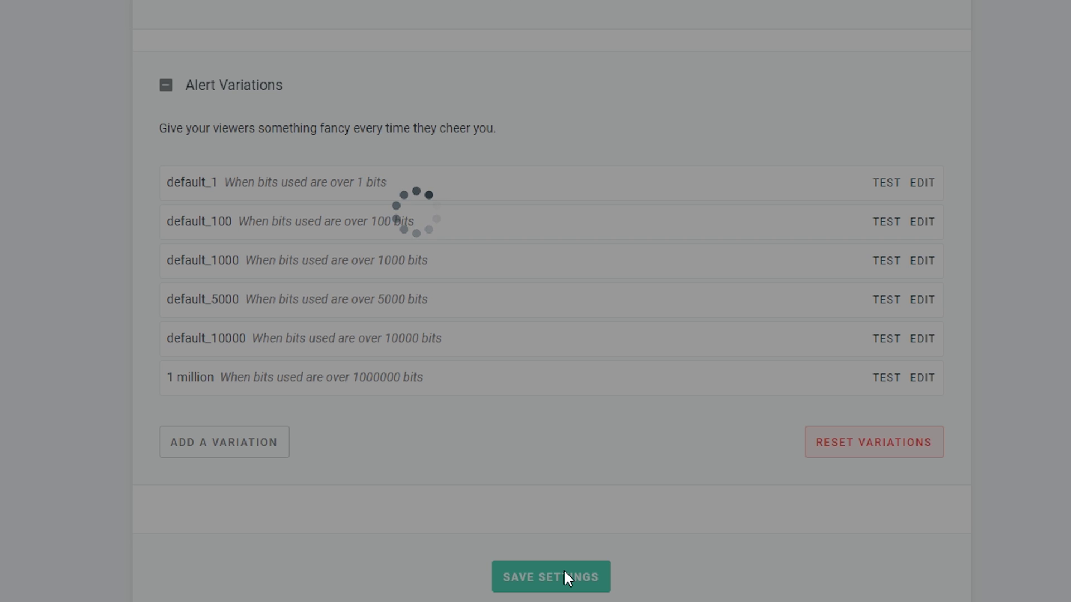
Reveal the hidden widget URL and select it for copying.
{"action": "scroll", "coordinate": [1024, 443], "scroll_direction": "up", "scroll_amount": 15}
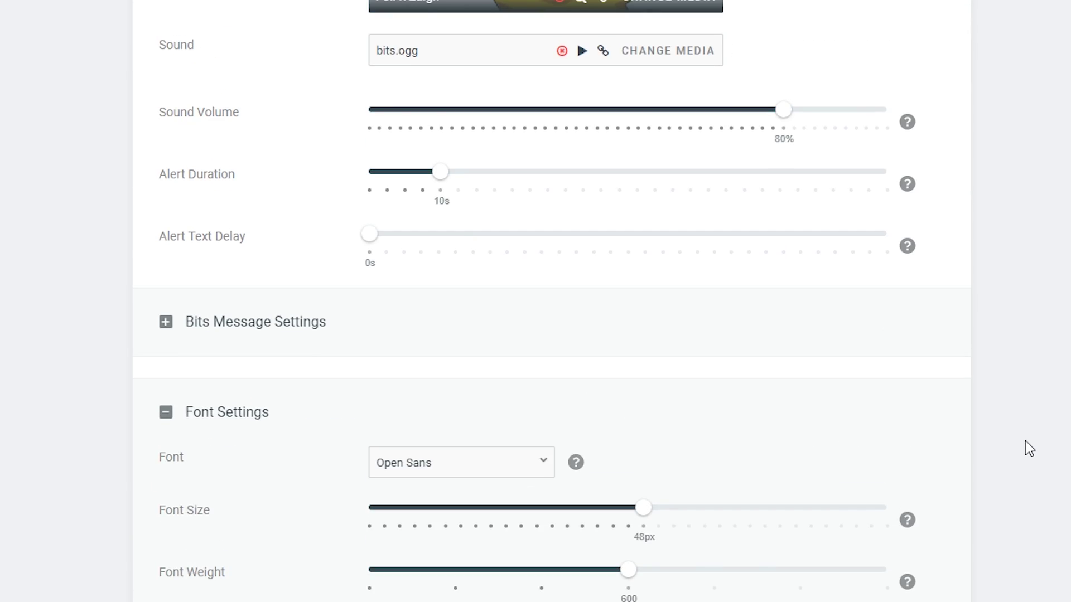
{"action": "scroll", "coordinate": [1041, 432], "scroll_direction": "up", "scroll_amount": 4}
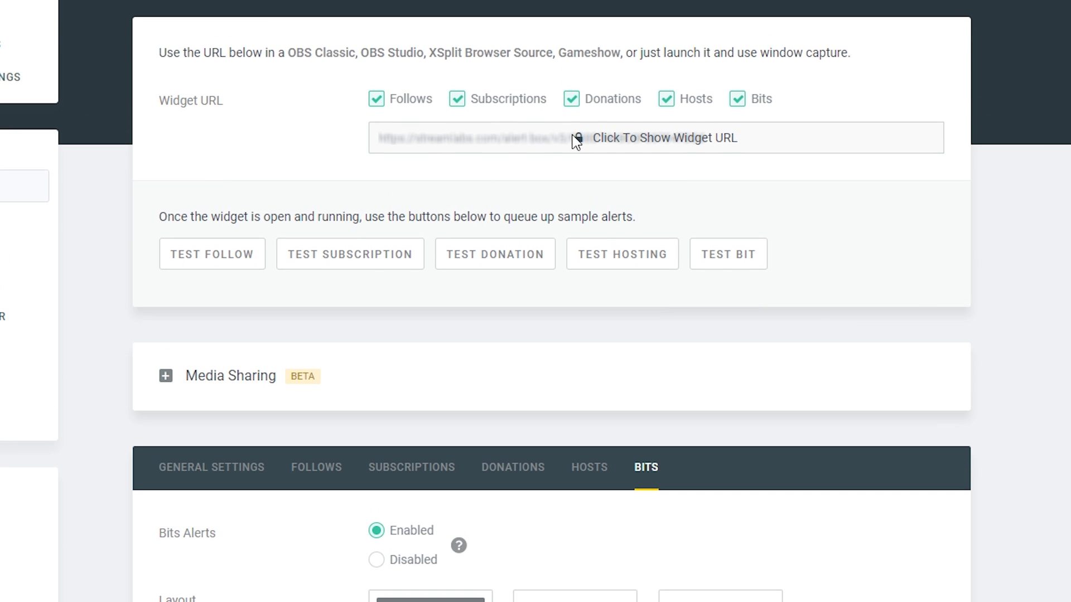
{"action": "left_click", "coordinate": [617, 139]}
{"action": "left_click_drag", "start_coordinate": [707, 138], "coordinate": [377, 146]}
{"action": "key", "text": "ctrl+c"}
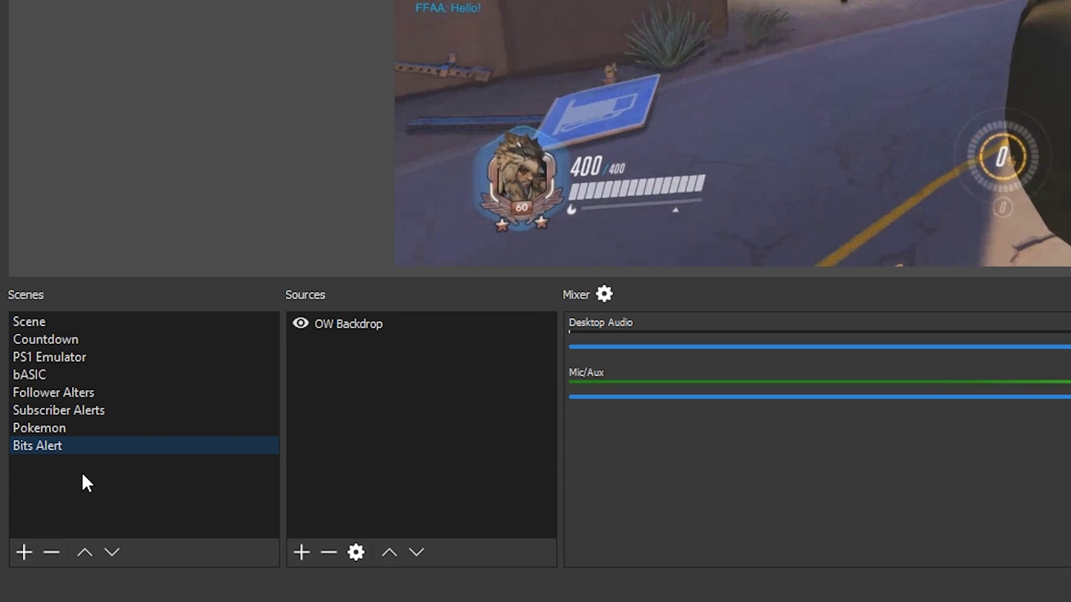
Add a browser source named 'Bits Alert - Notification' to the OBS Bits Alert scene.
{"action": "left_click", "coordinate": [28, 495]}
{"action": "left_click", "coordinate": [361, 323]}
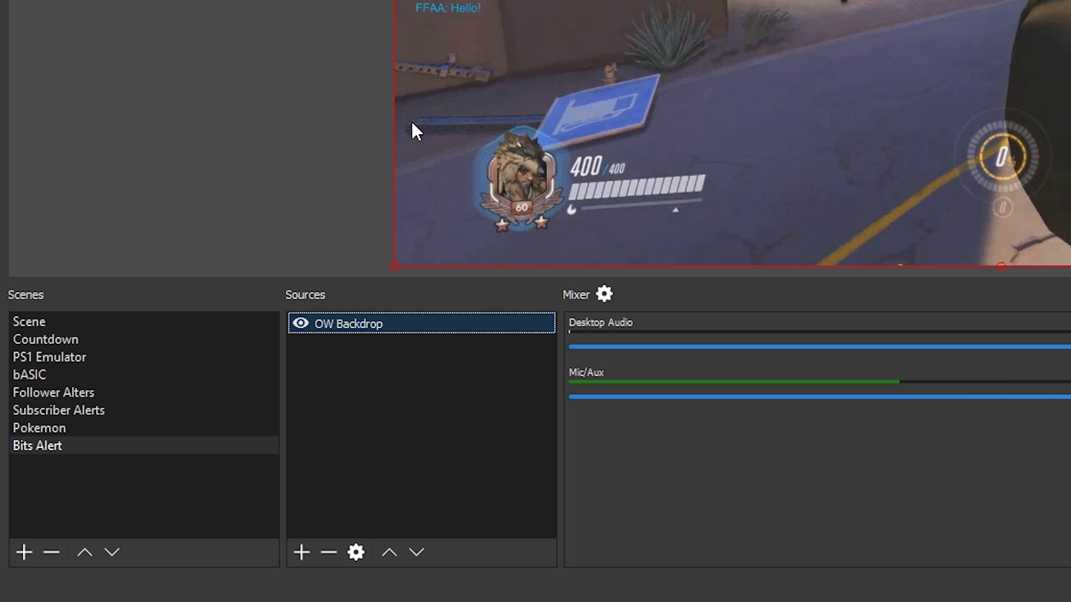
{"action": "left_click", "coordinate": [346, 441]}
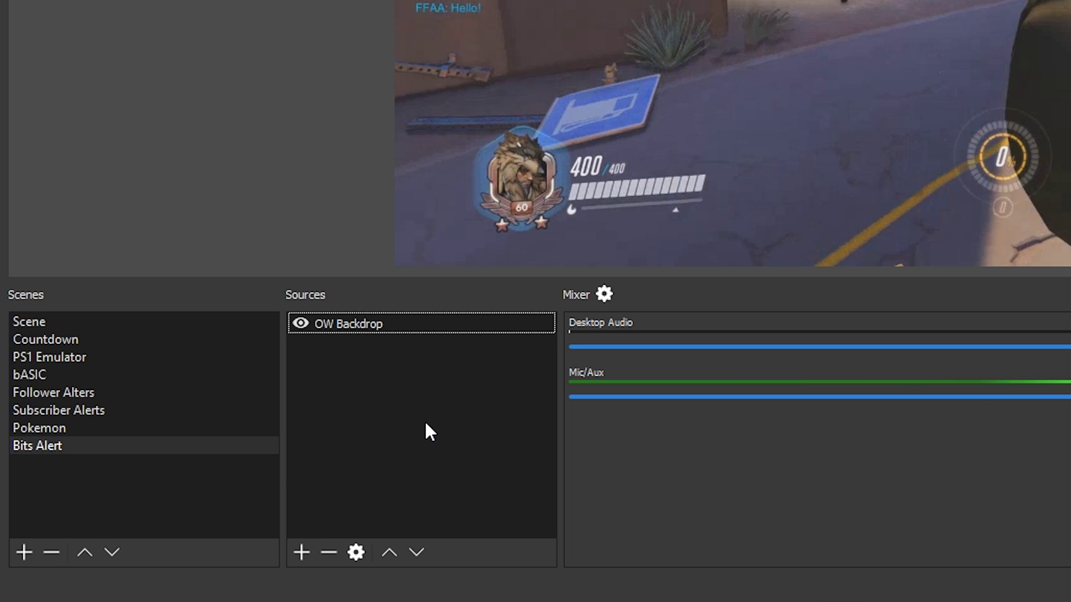
{"action": "left_click", "coordinate": [300, 553]}
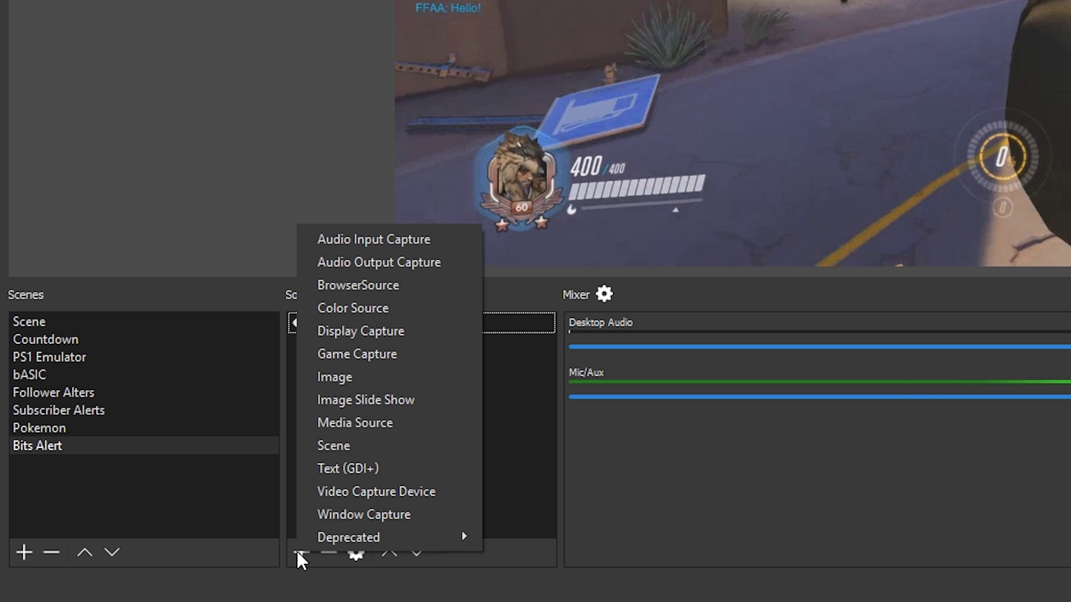
{"action": "left_click", "coordinate": [376, 284]}
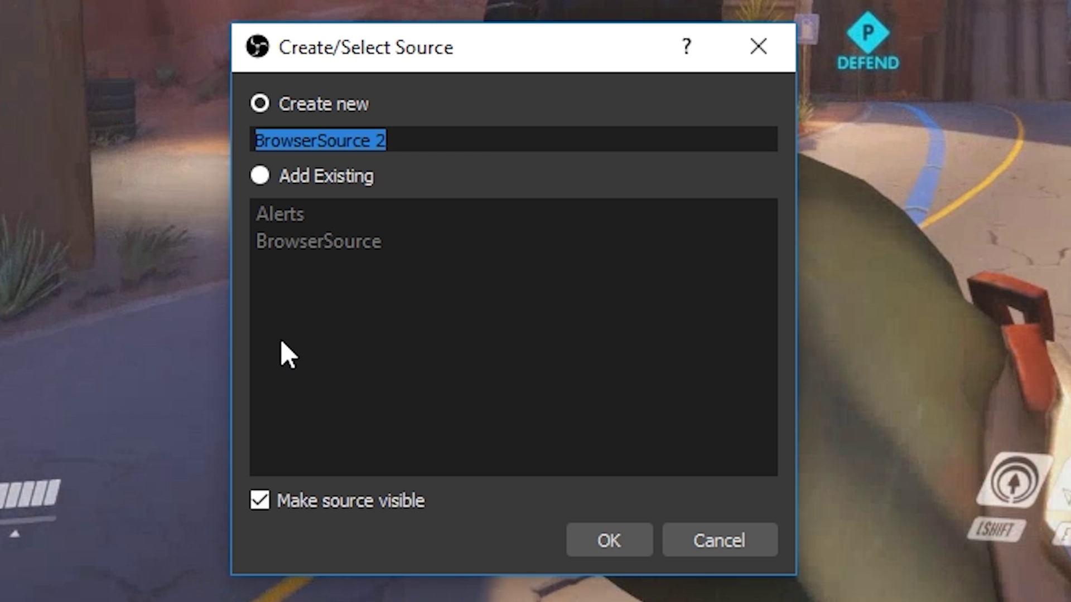
{"action": "type", "text": "Bits Alert - Notification"}
{"action": "key", "text": "Return"}
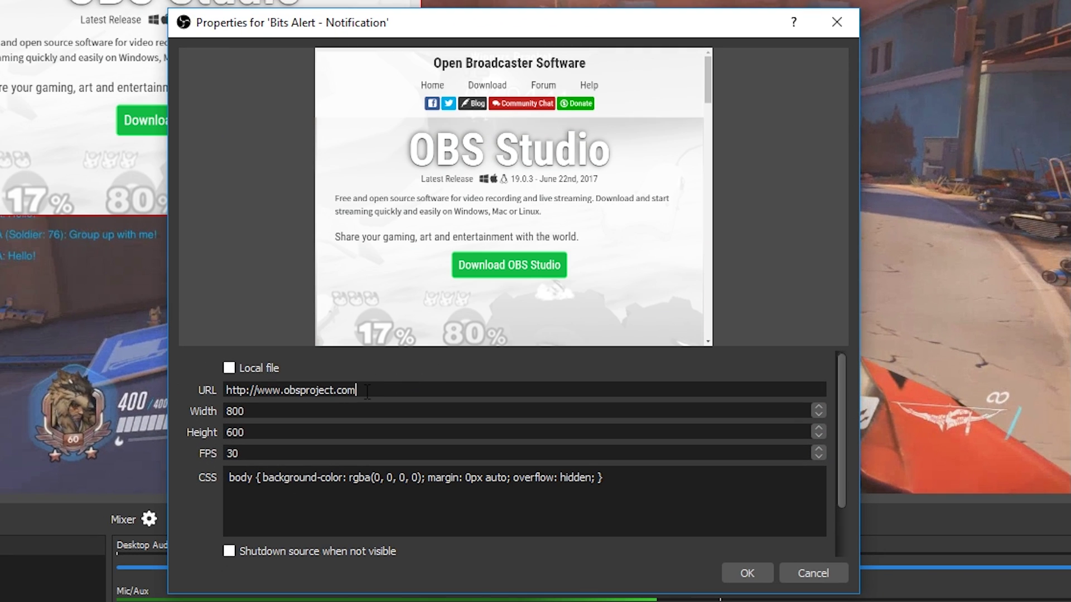
Replace the Bits Alert - Notification URL with the Streamlabs alert-box URL and fit the source to screen.
{"action": "triple_click", "coordinate": [371, 383]}
{"action": "key", "text": "ctrl+v"}
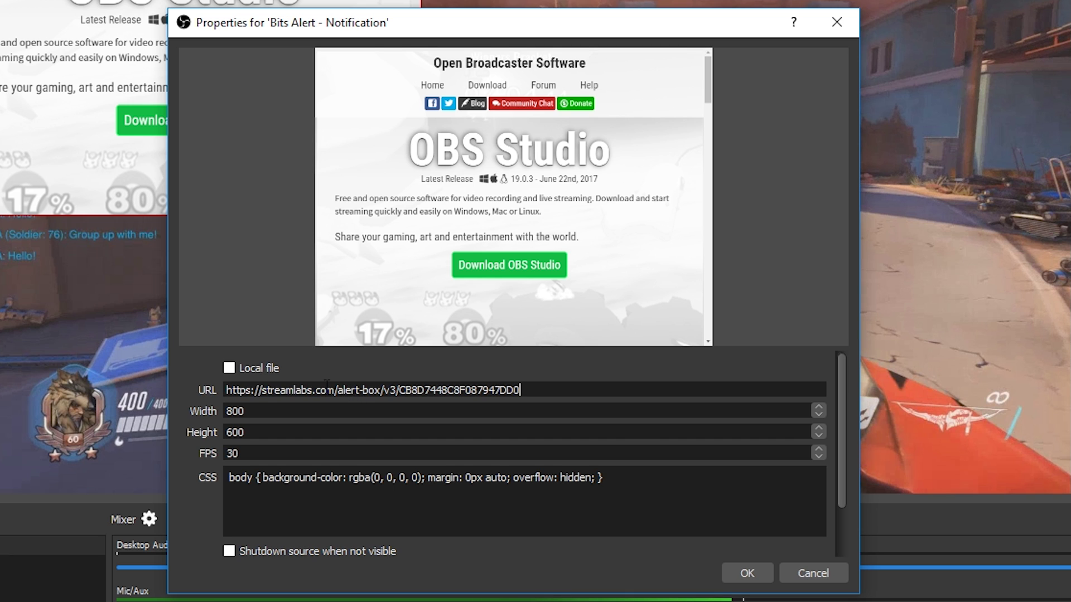
{"action": "left_click", "coordinate": [753, 571]}
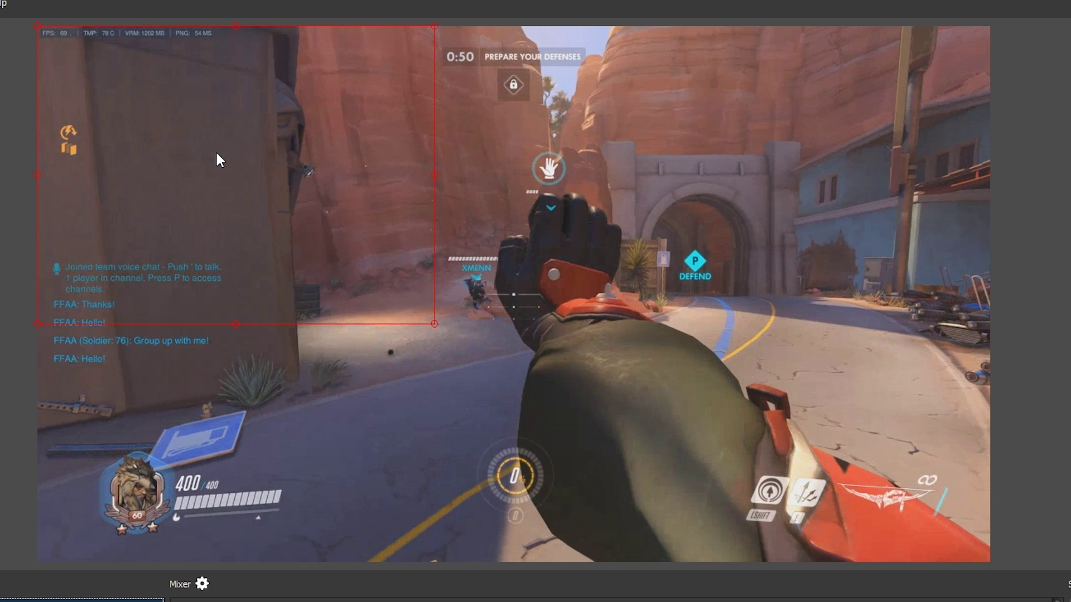
{"action": "left_click_drag", "start_coordinate": [193, 146], "coordinate": [471, 228]}
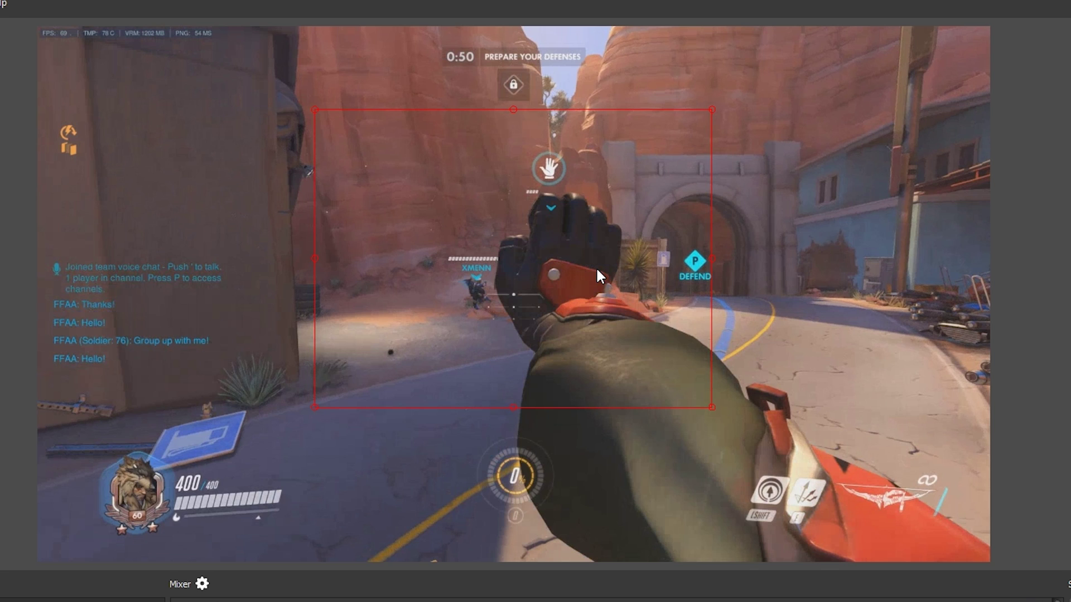
{"action": "key", "text": "ctrl+f"}
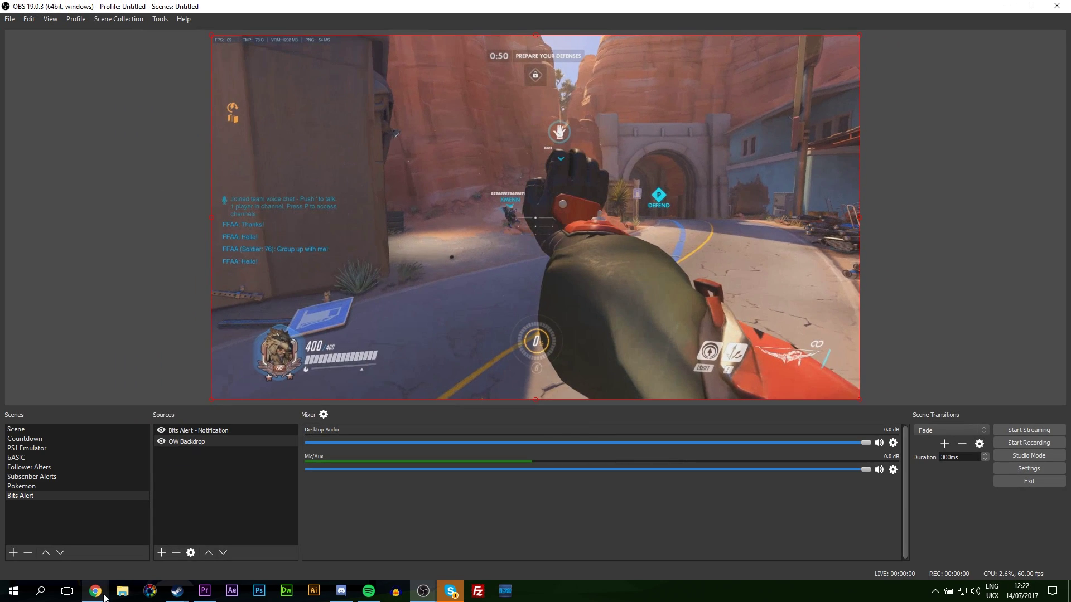
Send a test Bits alert from the Streamlabs alert box page and watch it in OBS.
{"action": "mouse_move", "coordinate": [105, 597]}
{"action": "left_click", "coordinate": [181, 551]}
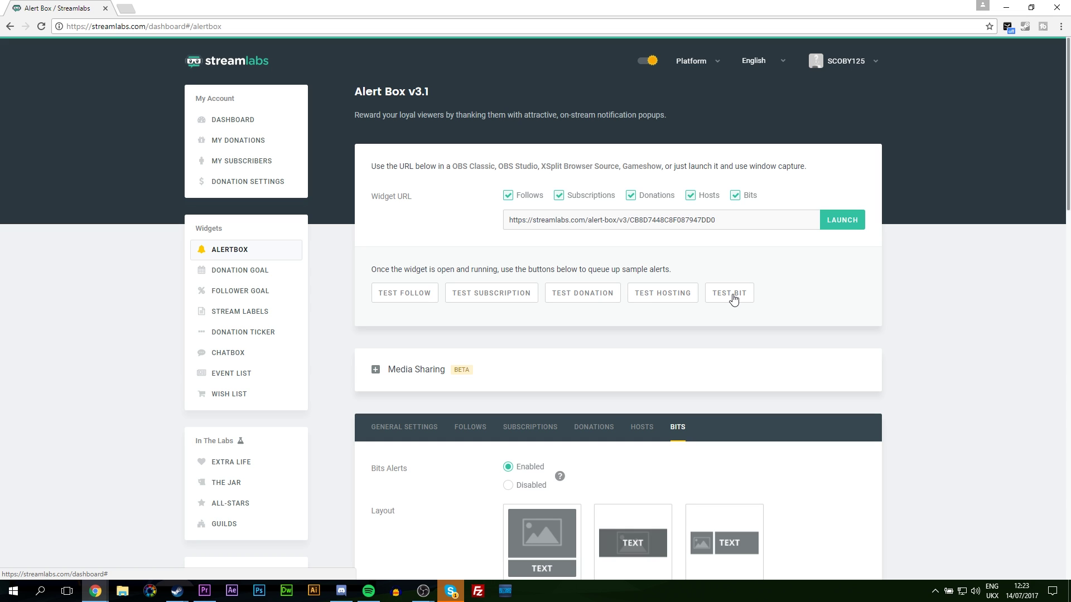
{"action": "left_click", "coordinate": [733, 296]}
{"action": "key", "text": "alt+Tab"}
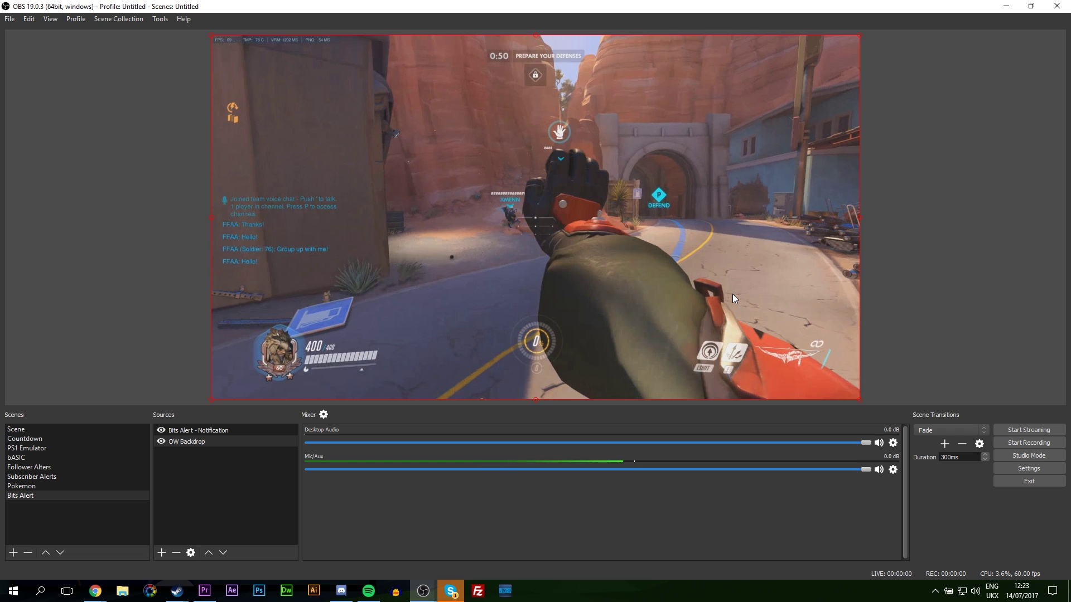
Send a second test Bits alert and view the Pikachu 'cheered! x1' notification in OBS.
{"action": "key", "text": "alt+Tab"}
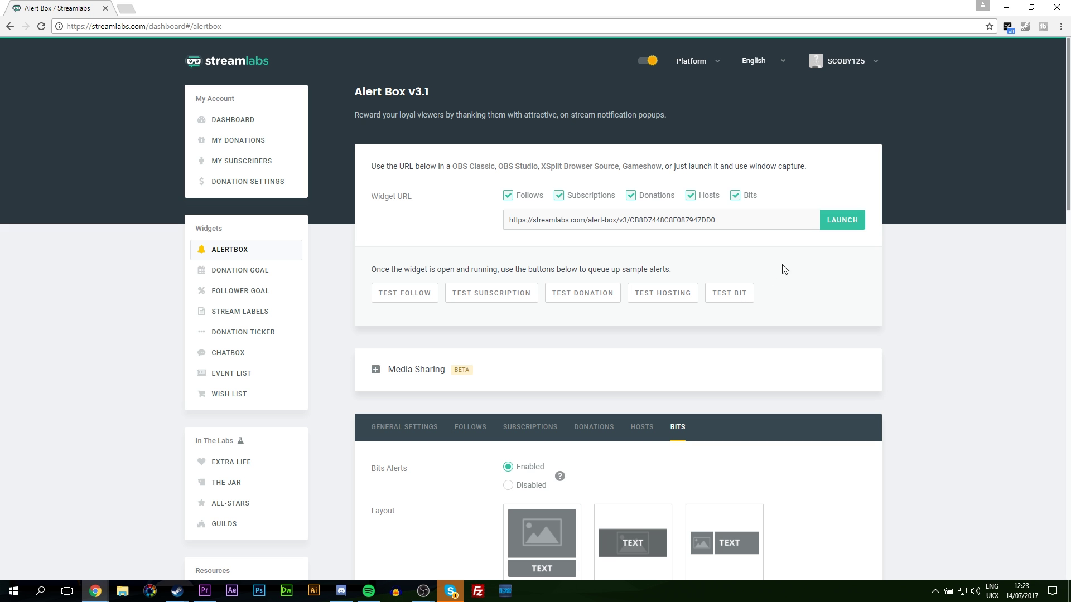
{"action": "left_click", "coordinate": [736, 285]}
{"action": "key", "text": "alt+Tab"}
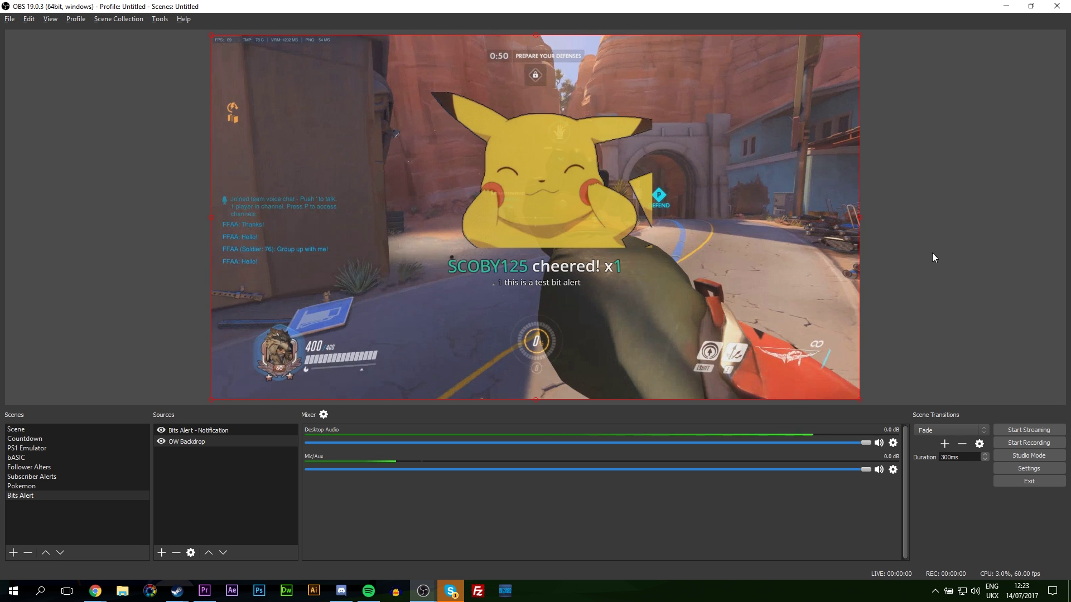